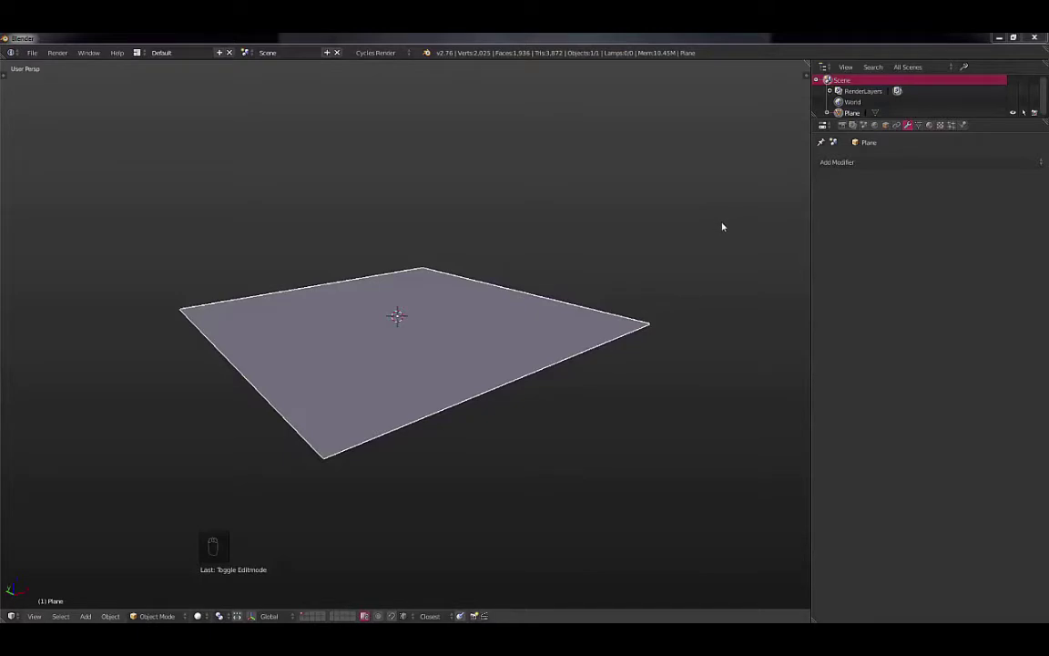
- Add a Wave modifier to the plane and play the animation
left_click(870, 162)
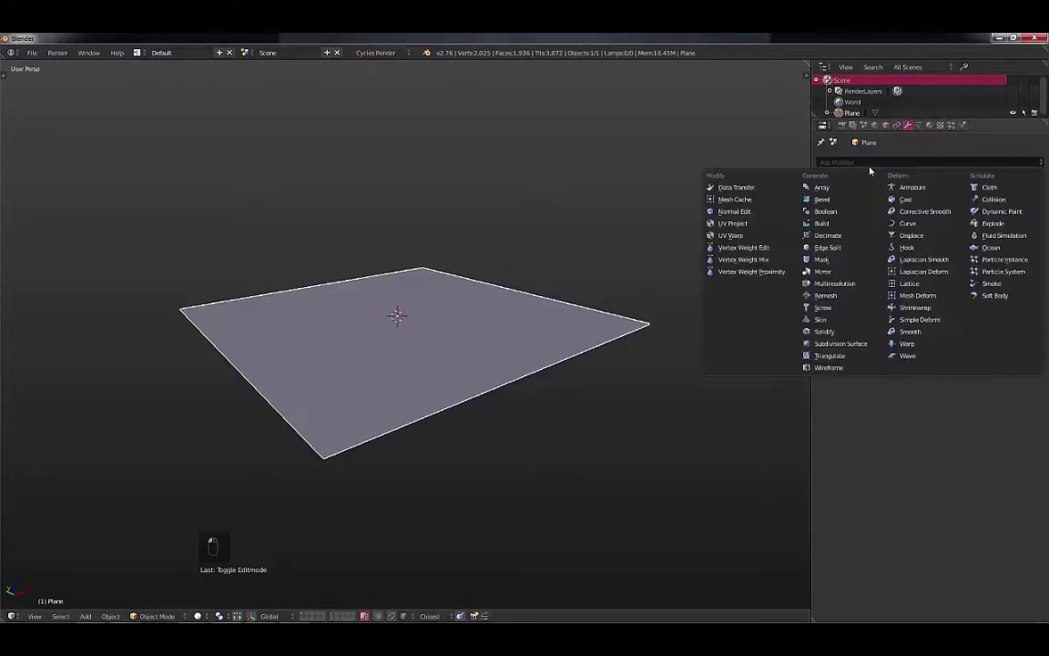
left_click(915, 356)
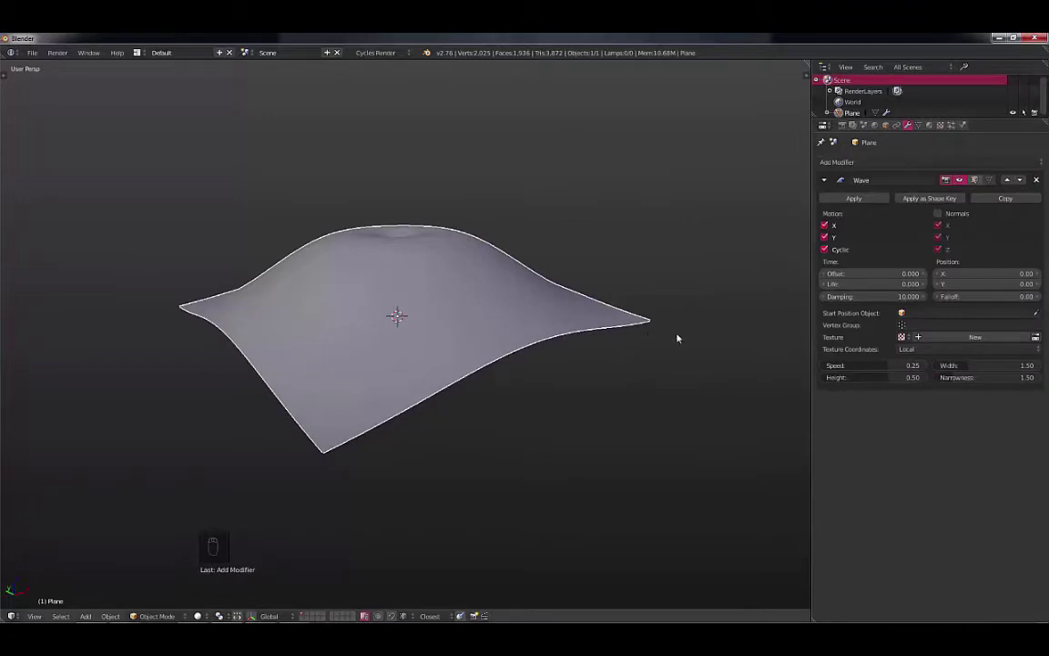
key("alt+a")
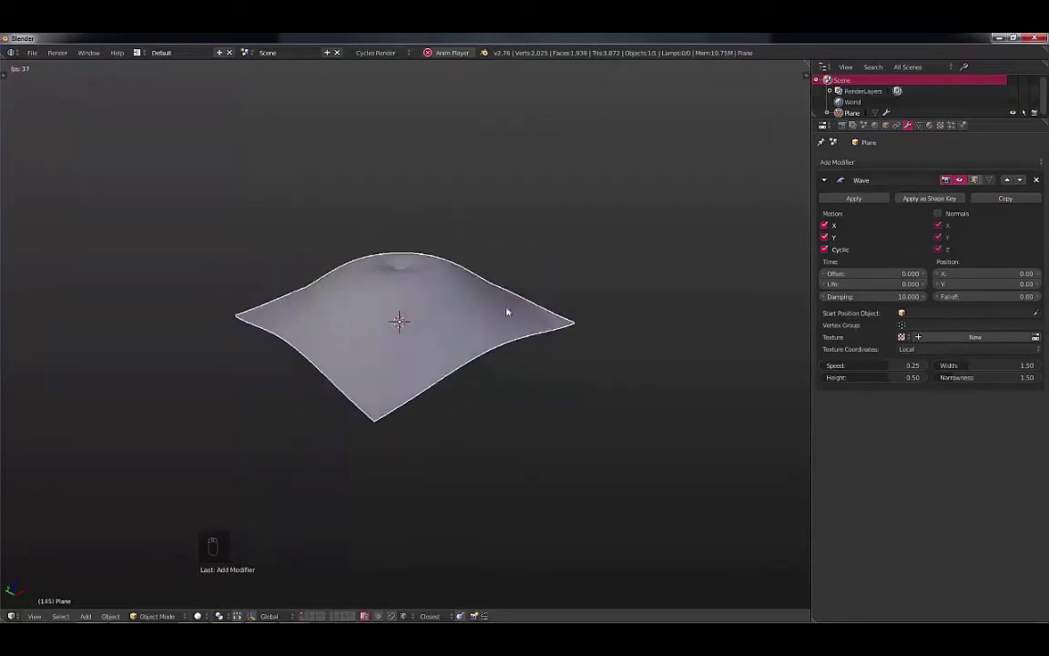
- Set the Wave modifier's speed to 0.10, width to 2.08 and height to 0.12, and stop the playback
left_click(867, 368)
type("0.02")
key("Return")
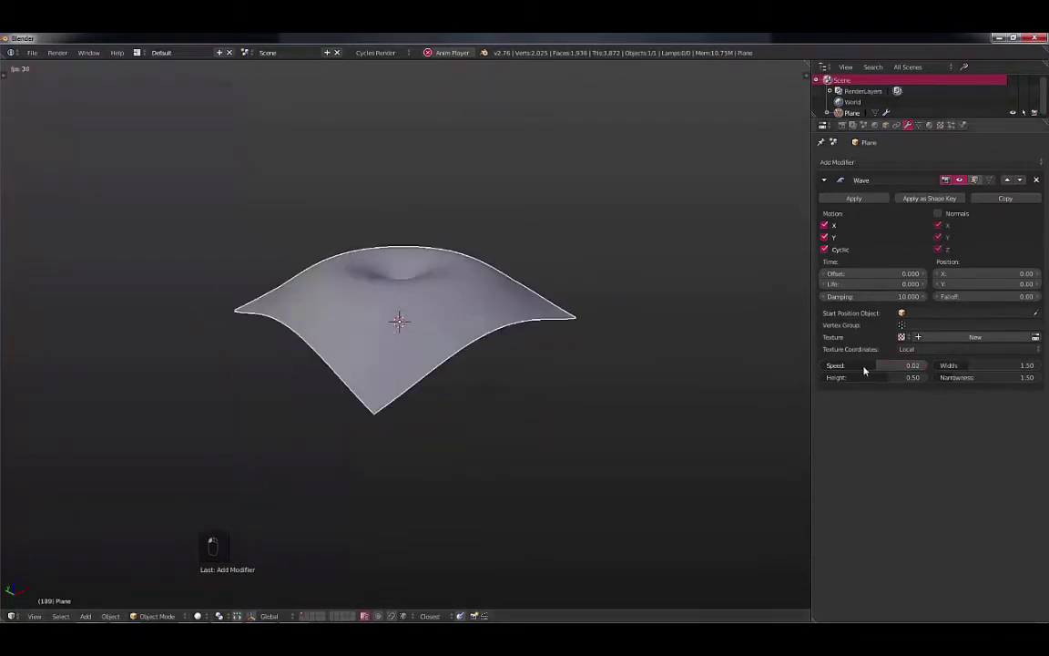
mouse_move(867, 371)
left_mouse_down()
mouse_move(880, 368)
mouse_move(812, 377)
mouse_move(872, 377)
left_mouse_up()
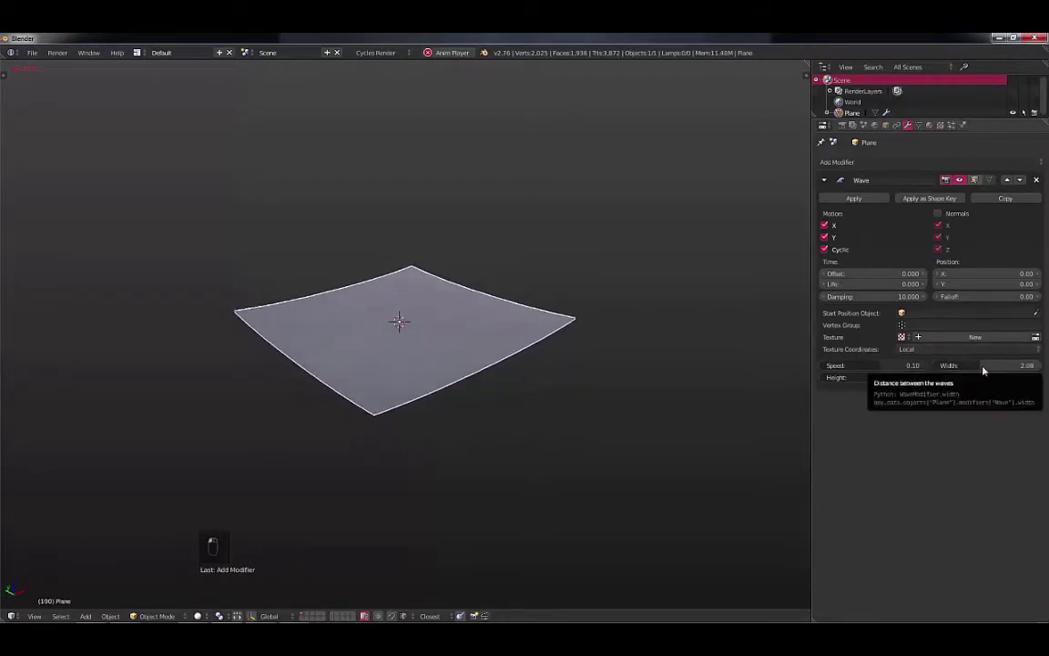
left_click_drag(984, 368, 949, 375)
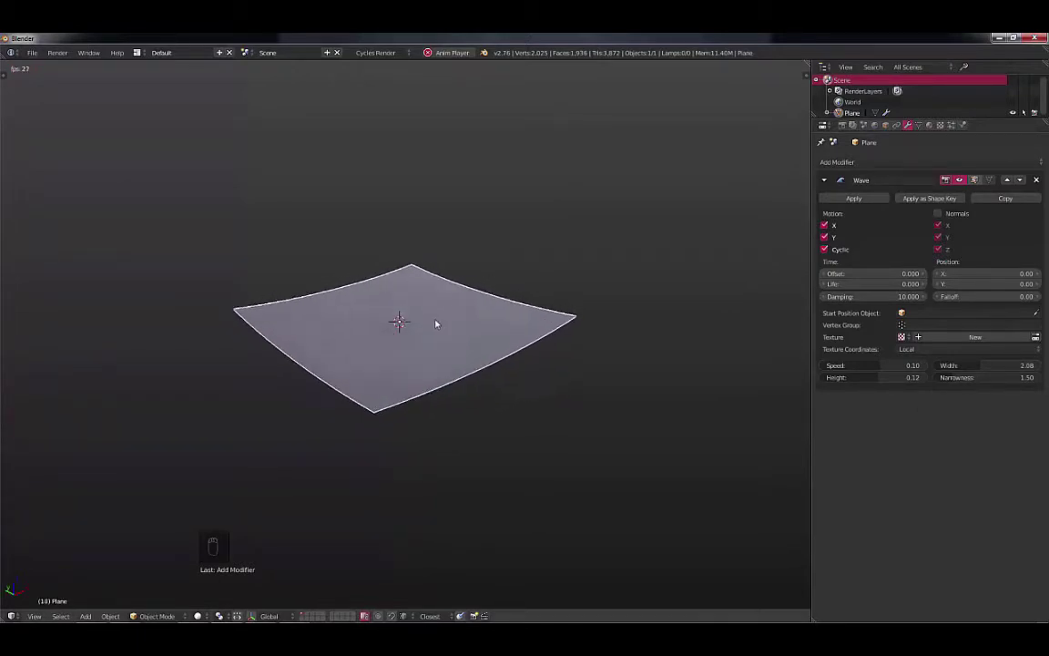
key("Escape")
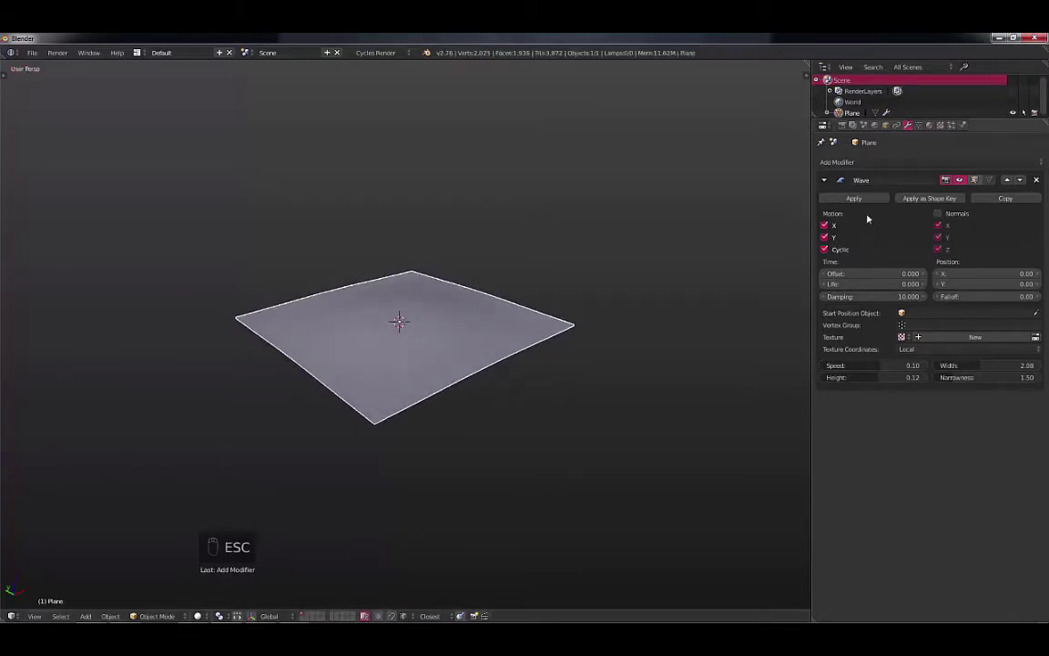
- Scale up the plane's entire mesh in Edit Mode
key("Tab")
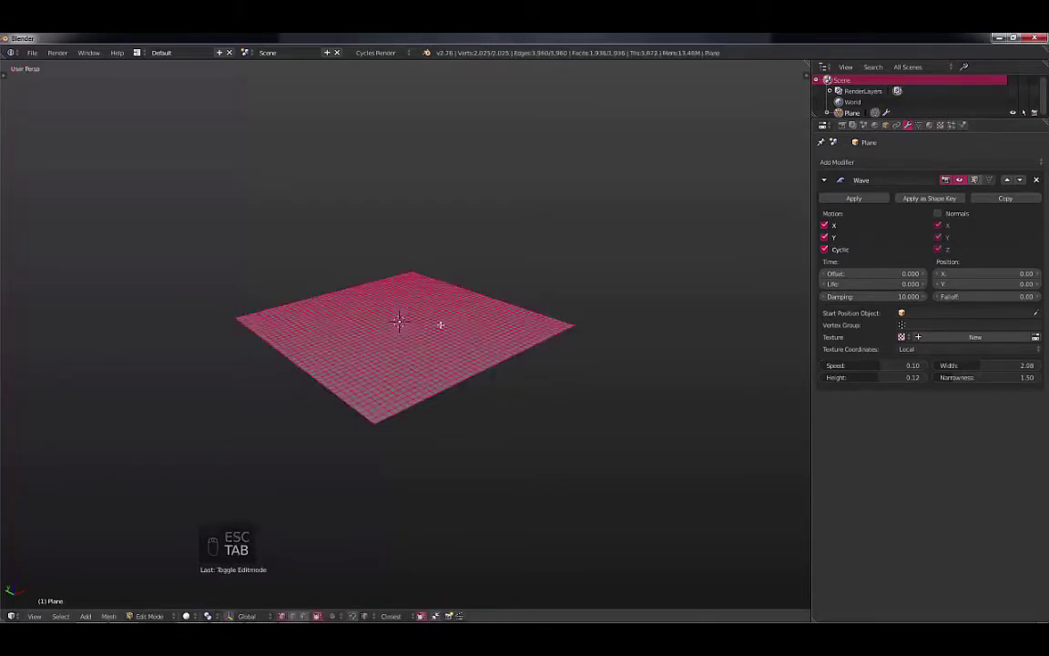
key("s")
left_click(513, 330)
scroll(558, 273, "down", 2)
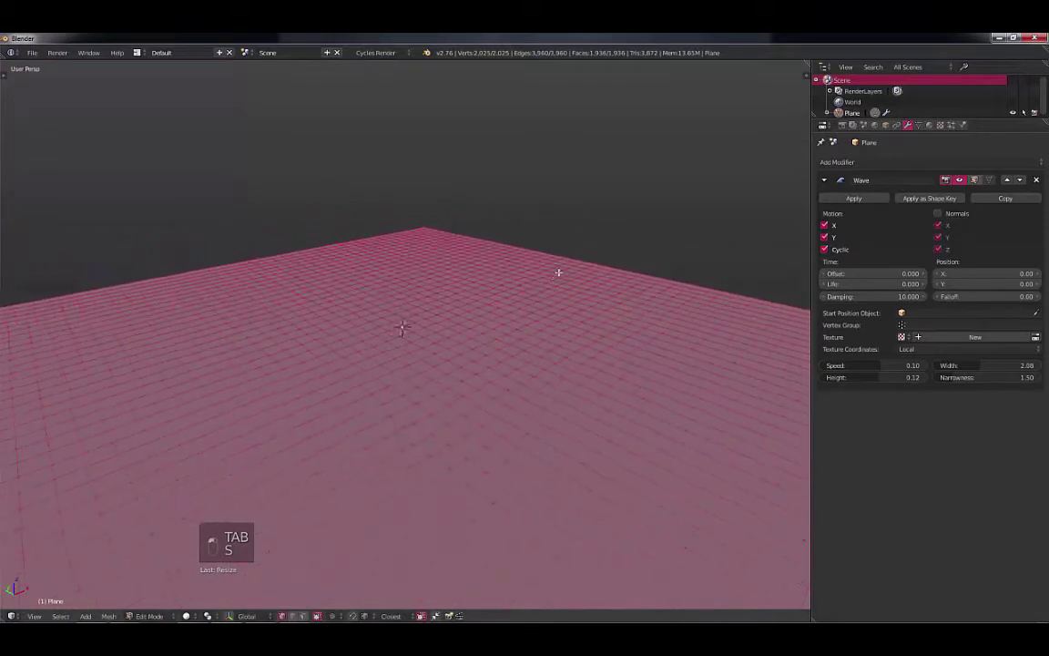
- Subdivide the enlarged mesh with 2 cuts and return to Object Mode
key("w")
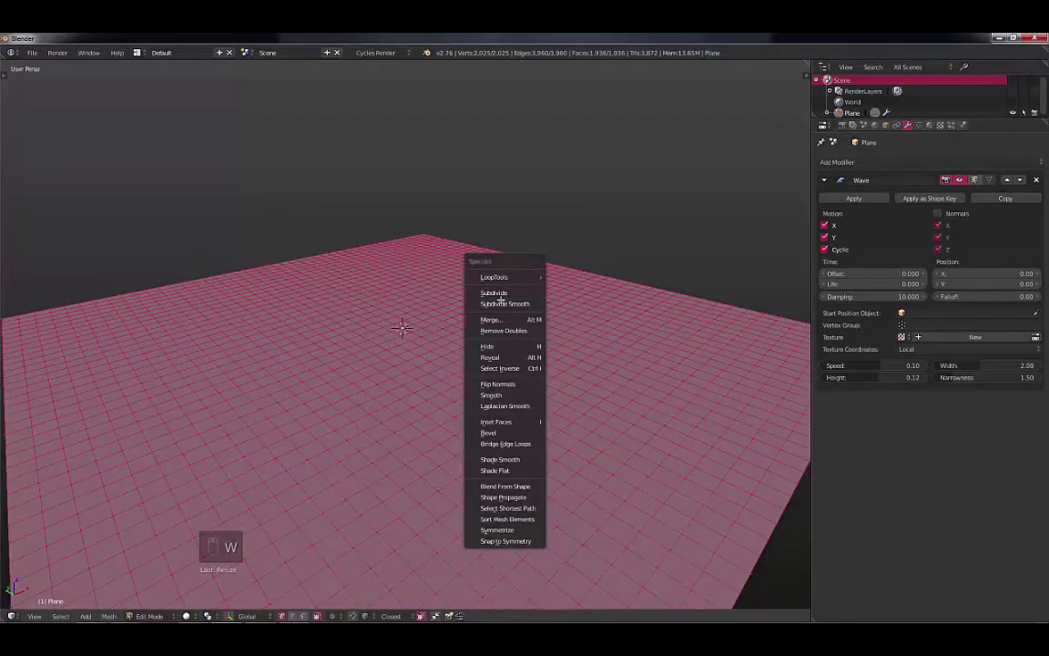
left_click(497, 293)
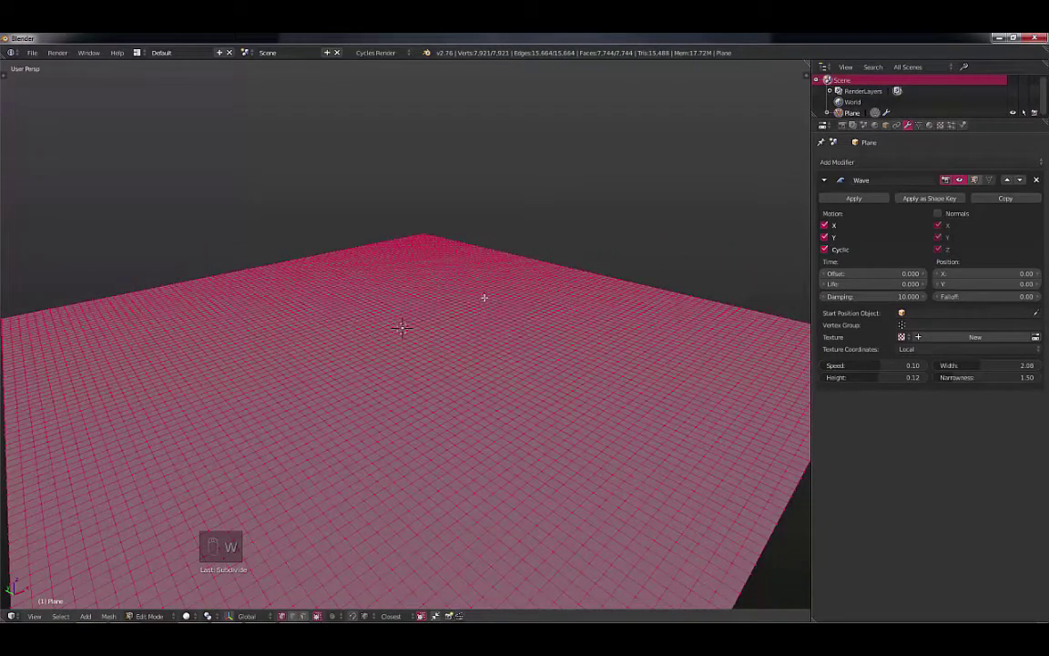
key("F6")
left_click(644, 318)
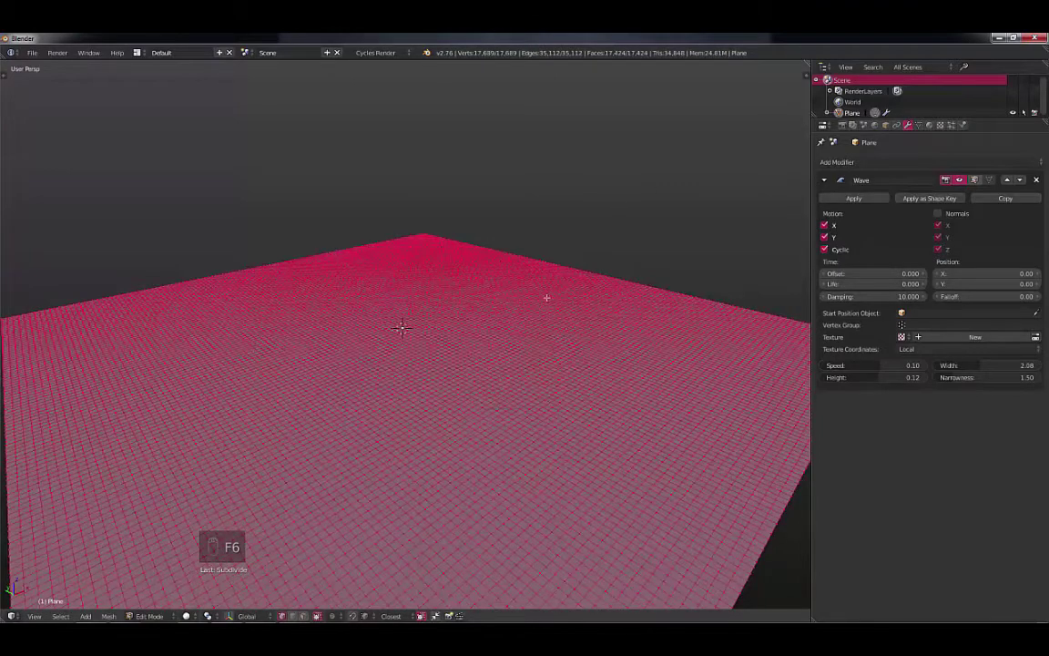
key("KP_Divide")
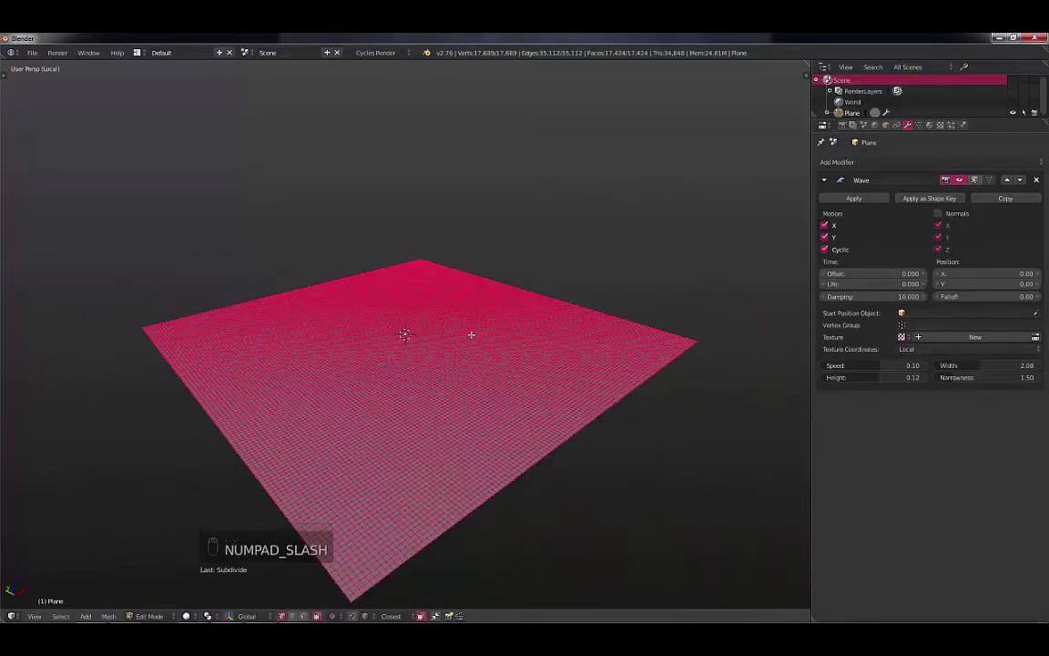
key("KP_Divide")
key("Tab")
- Play the animation to examine the ripples on the enlarged plane, and stop it
key("alt+a")
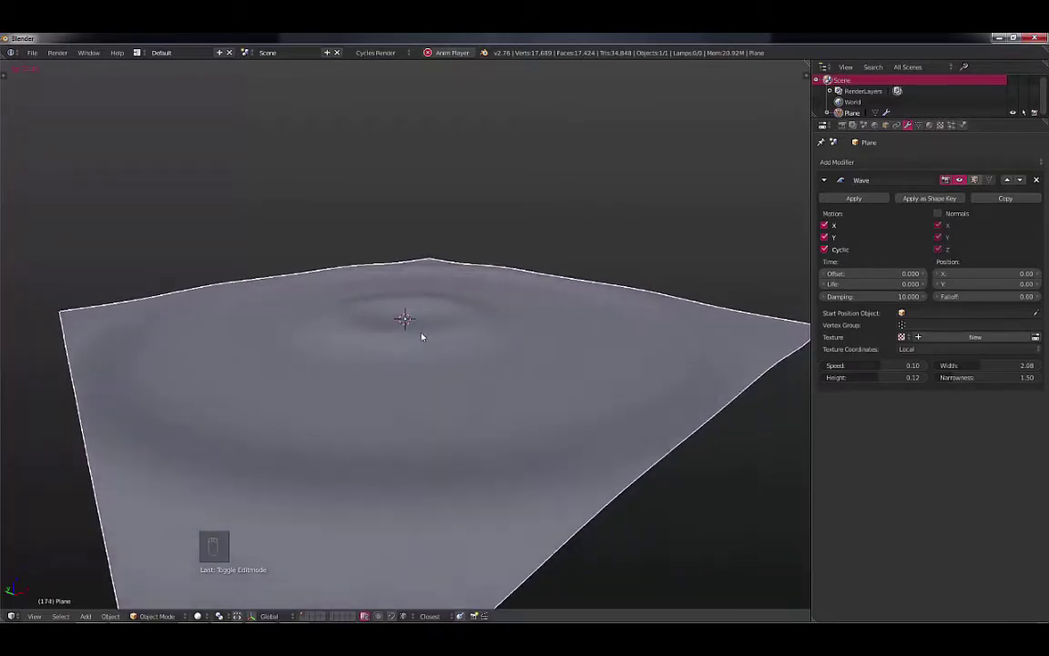
key("Escape")
middle_click_drag(452, 342, 617, 291)
middle_click_drag(364, 313, 601, 283)
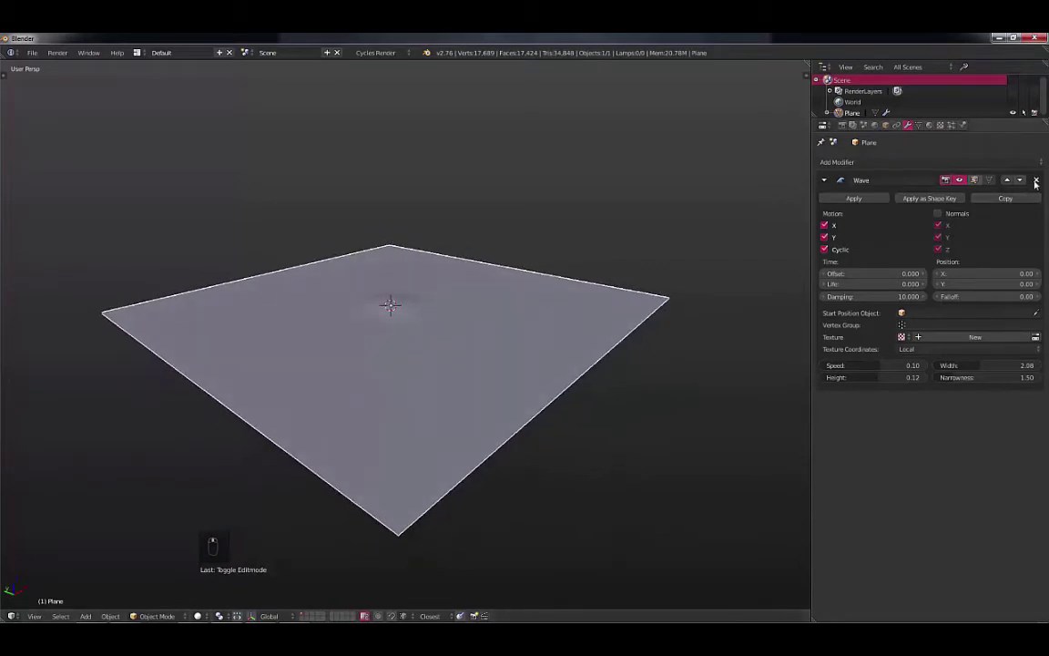
- Remove the Wave modifier and delete the plane from the scene
left_click(1036, 182)
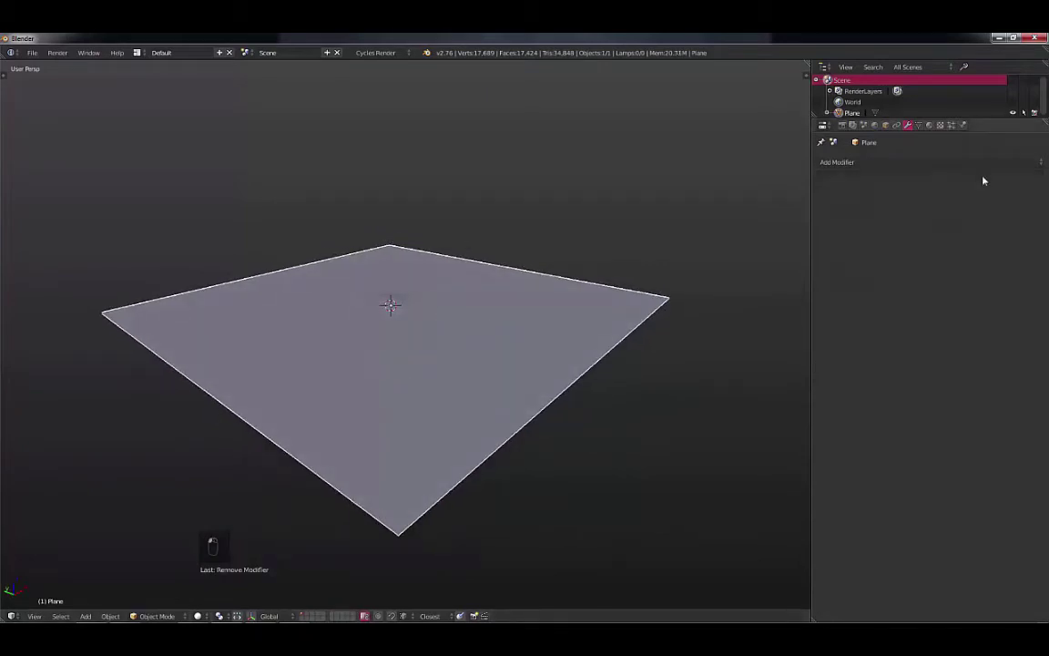
key("x")
left_click(416, 310)
left_click(433, 316)
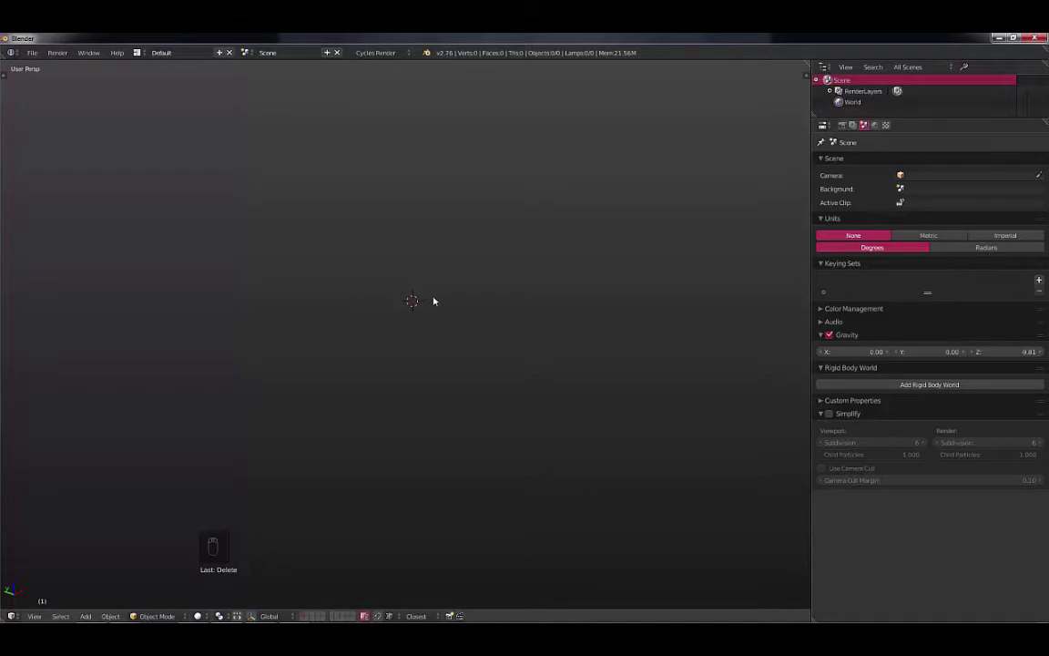
- Add a new plane mesh and subdivide it with 10 cuts in Edit Mode
key("shift+a")
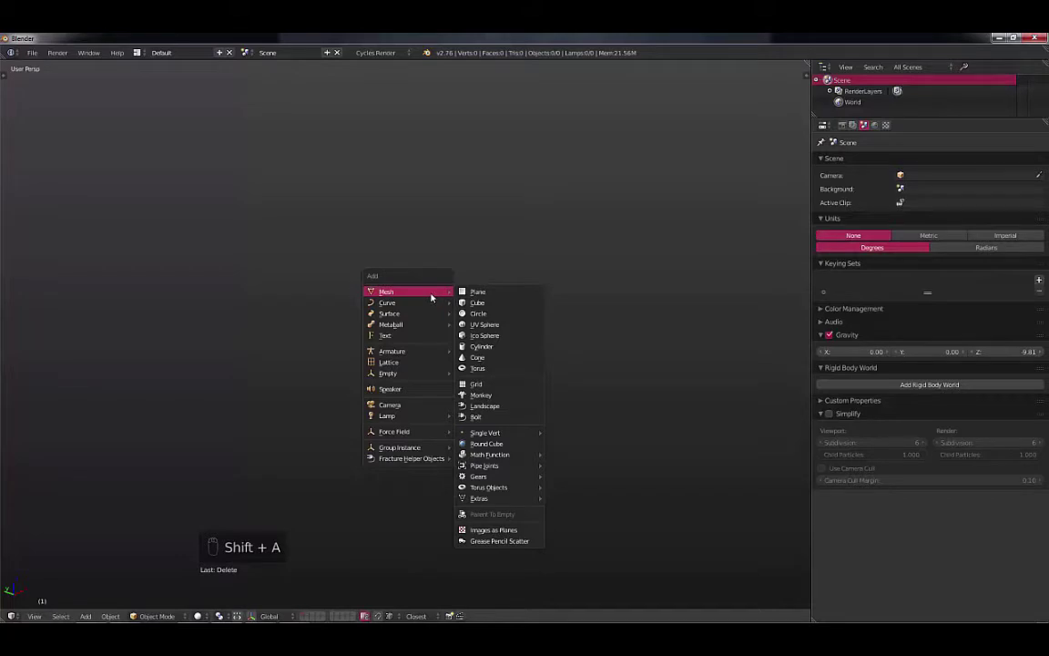
left_click(478, 292)
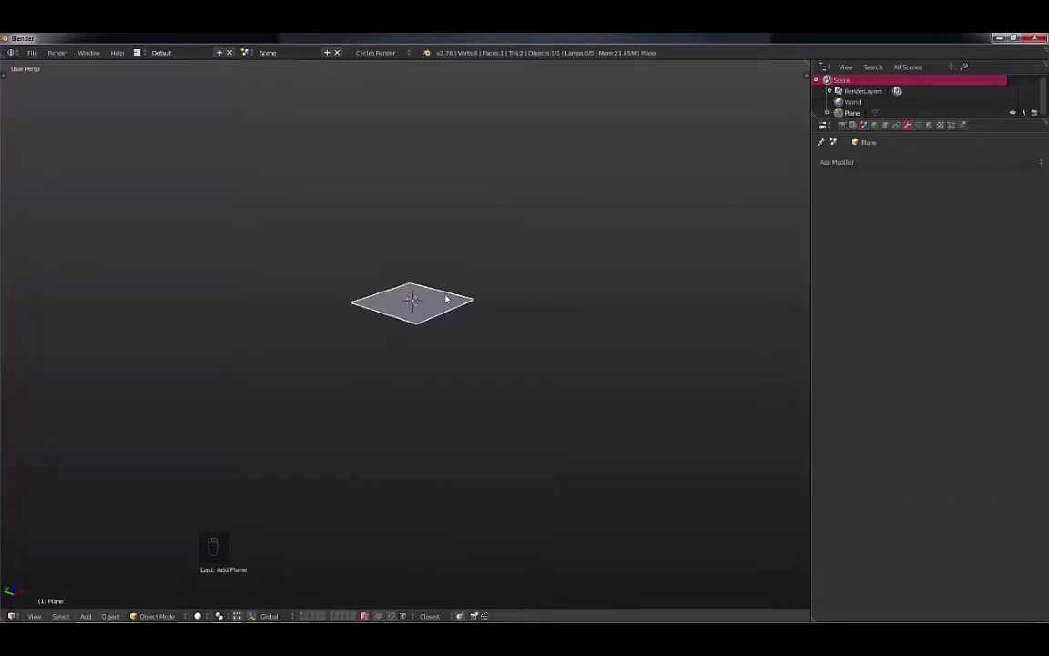
key("Tab")
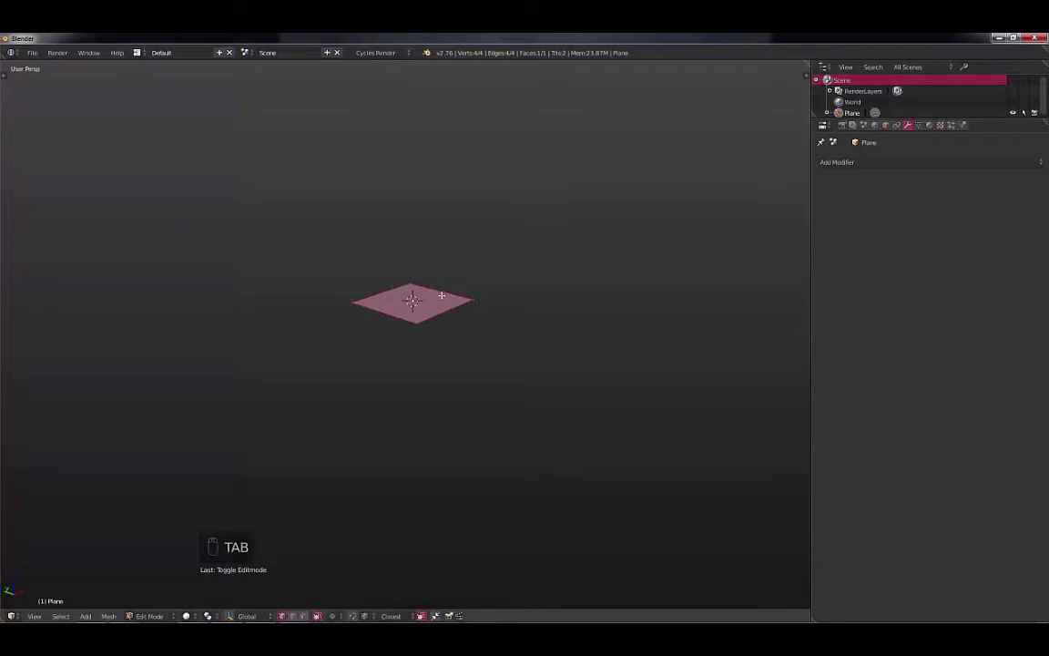
key("w")
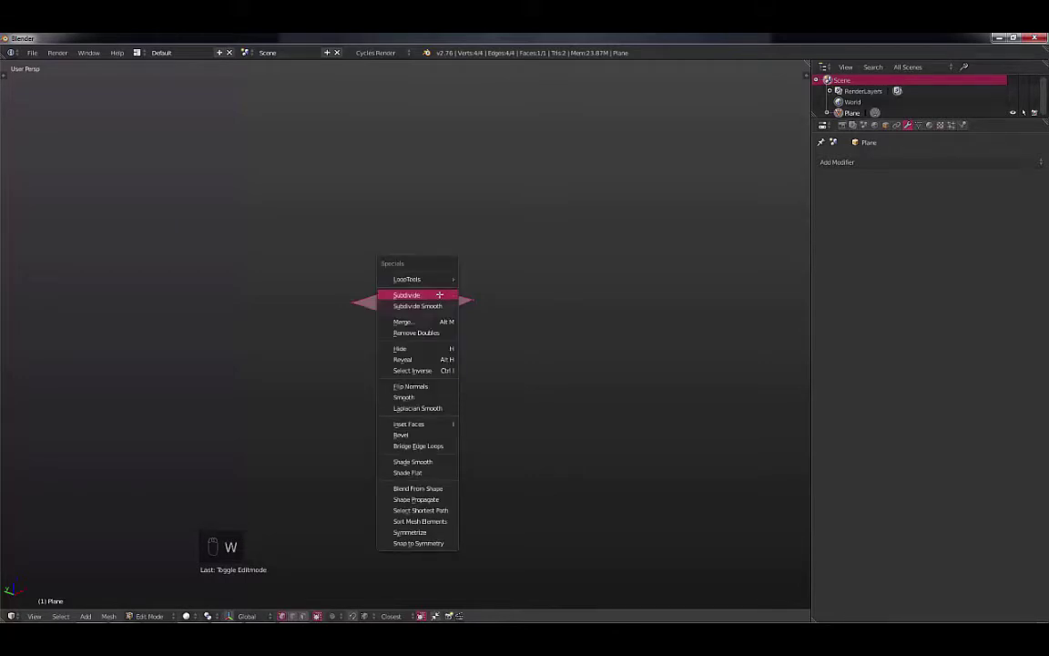
left_click(438, 294)
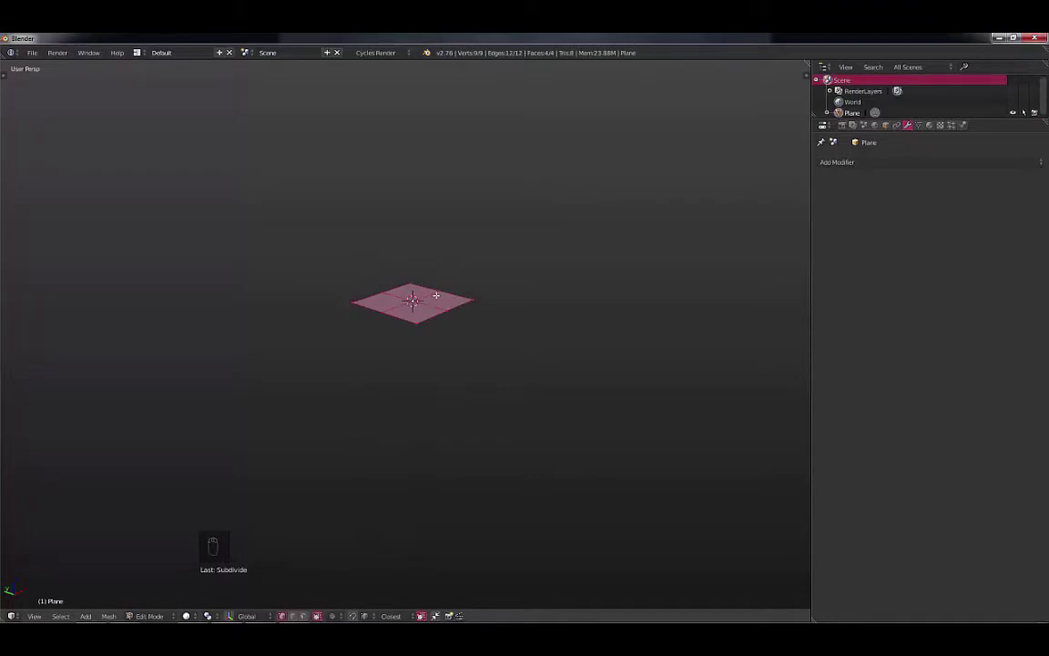
key("F6")
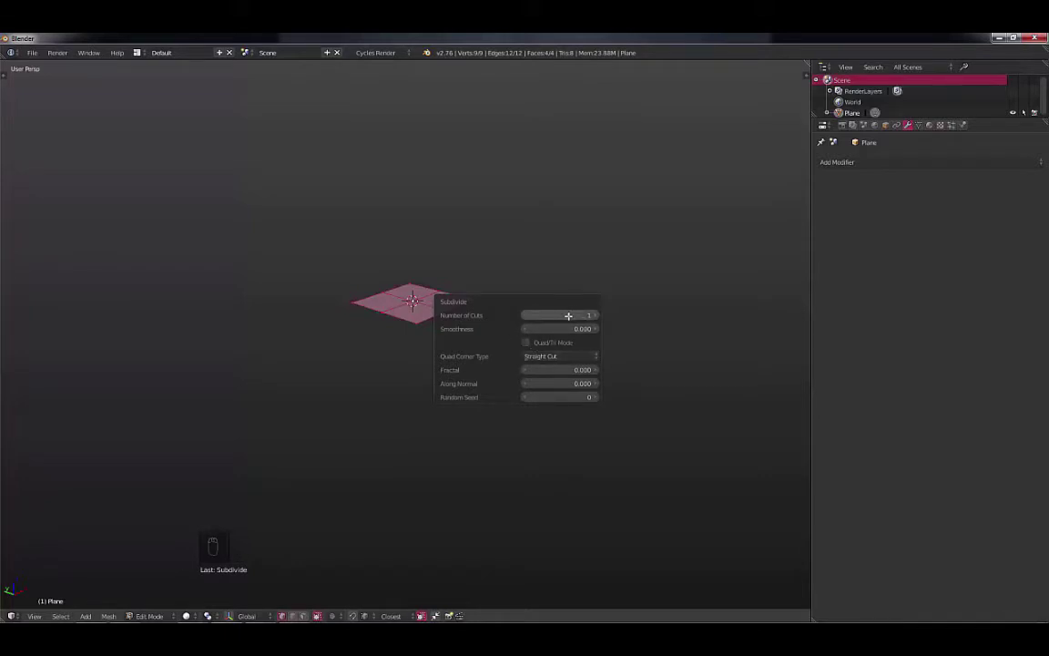
left_click_drag(568, 315, 684, 312)
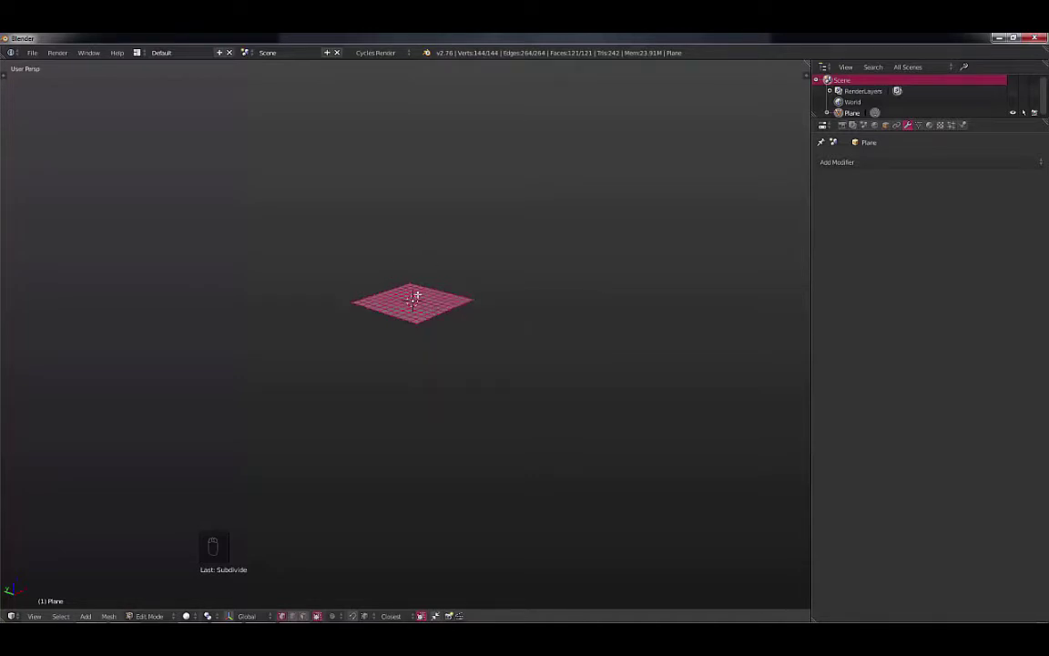
- Subdivide the plane's mesh a second time with 3 cuts
key("w")
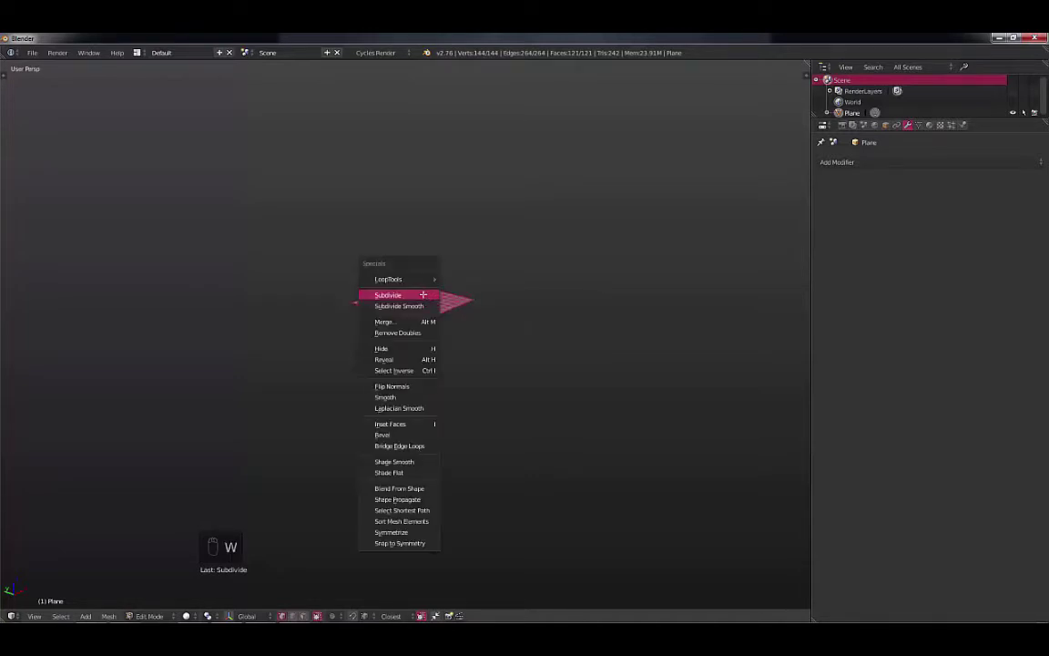
left_click(421, 295)
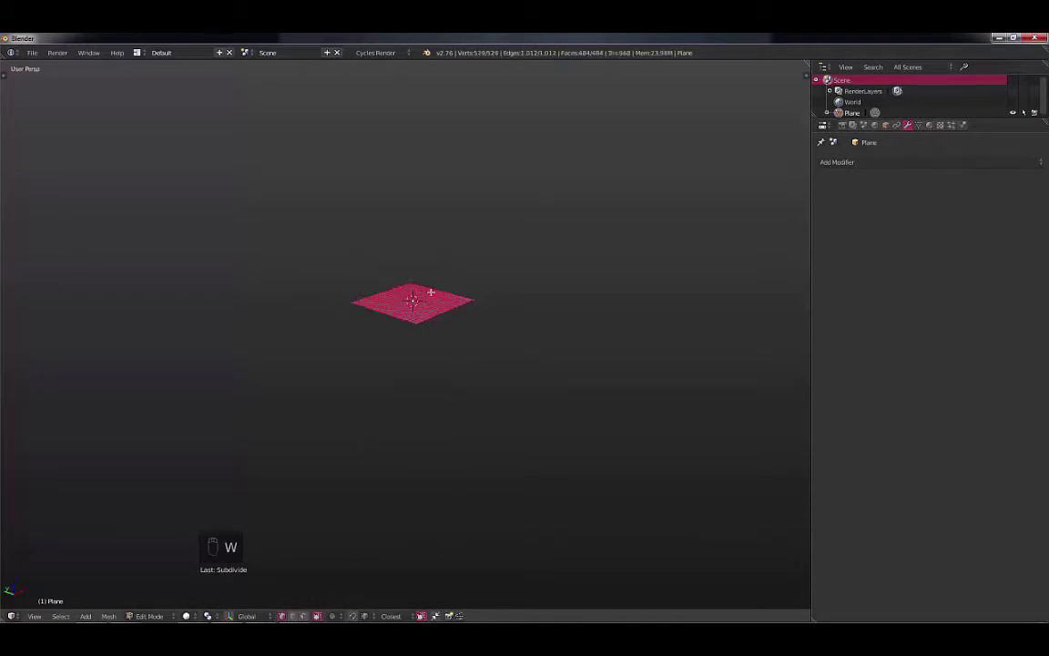
key("F6")
left_click(586, 313)
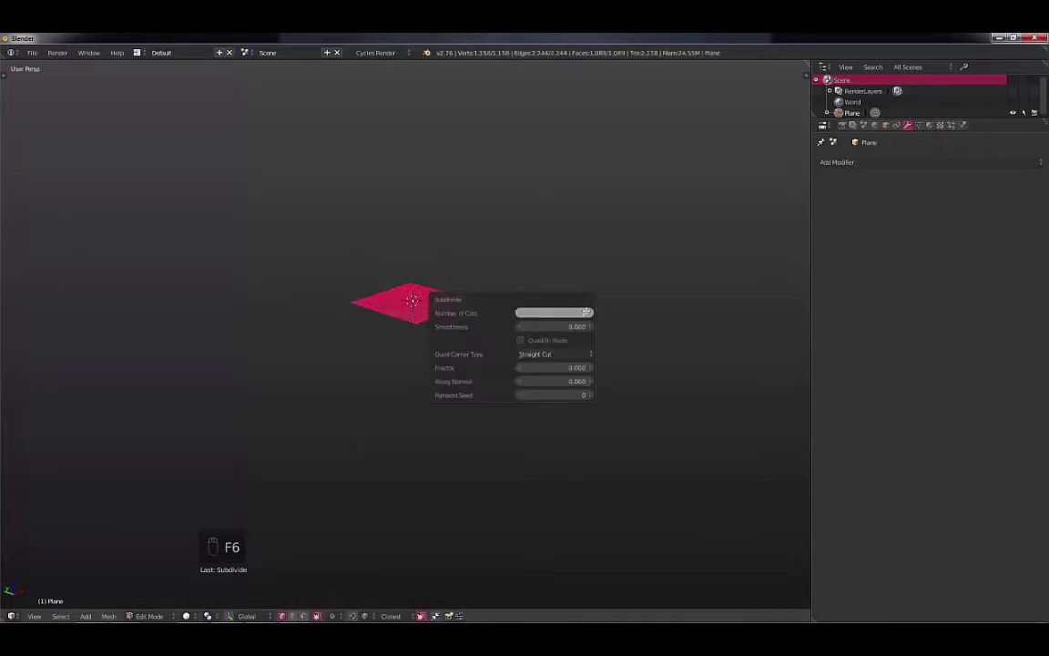
left_click(586, 312)
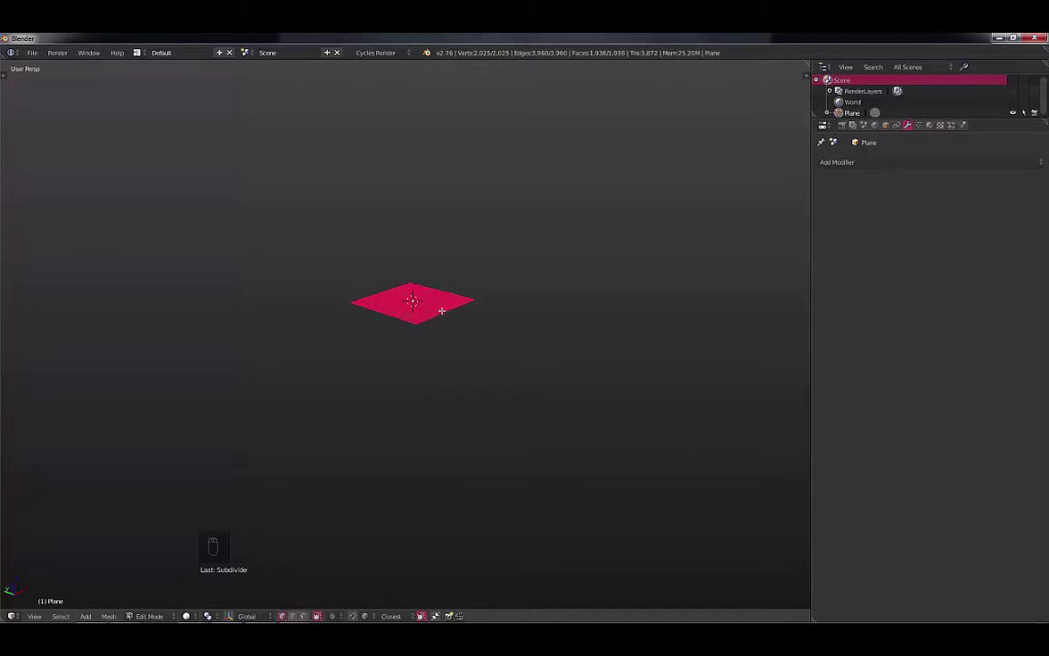
- Scale the subdivided mesh up to about 5.2 times its size and return to Object Mode
key("s")
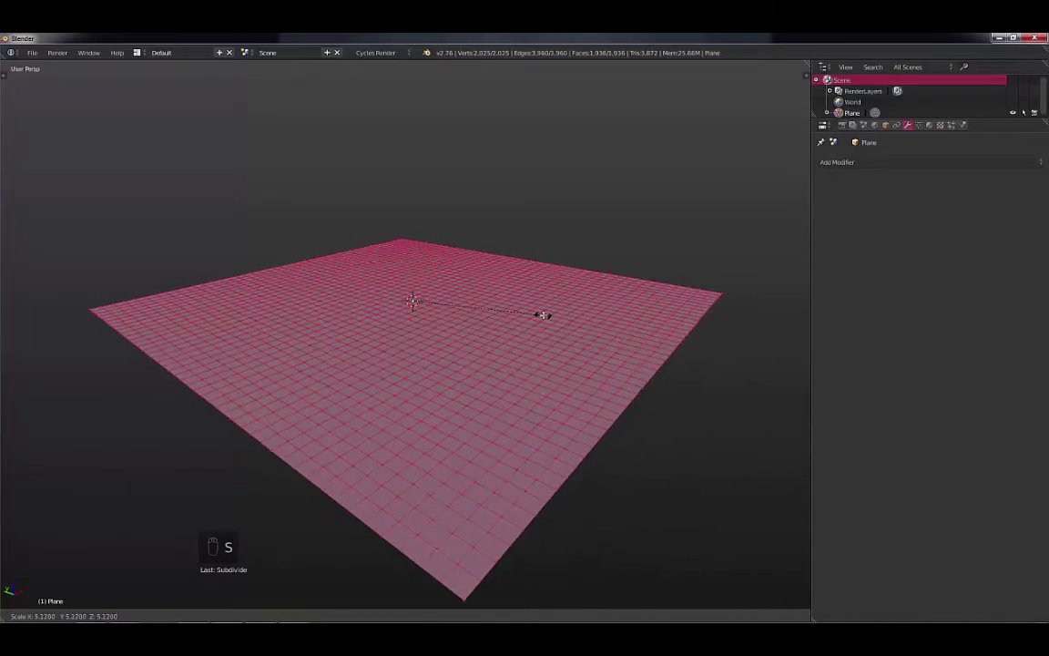
left_click(541, 314)
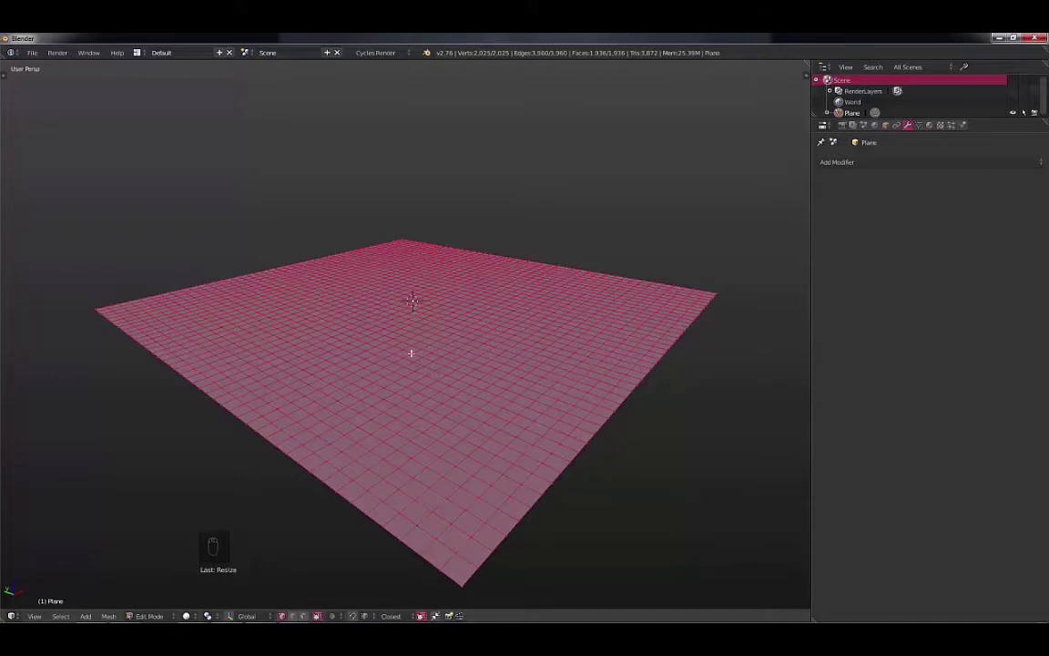
key("Tab")
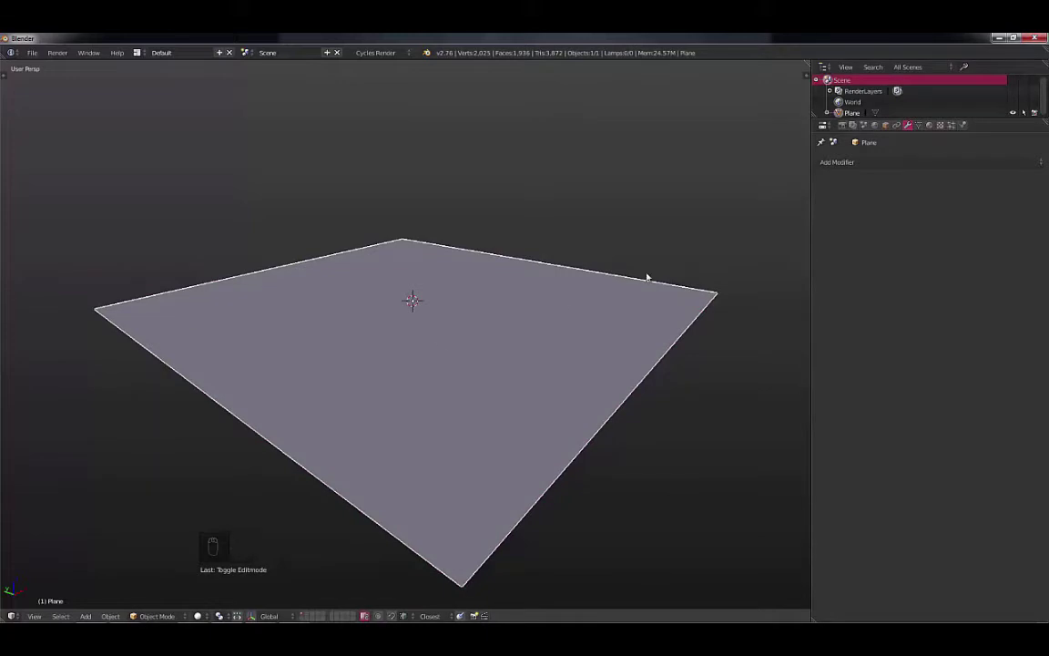
- Add a Wave modifier to the new subdivided plane
left_click(884, 162)
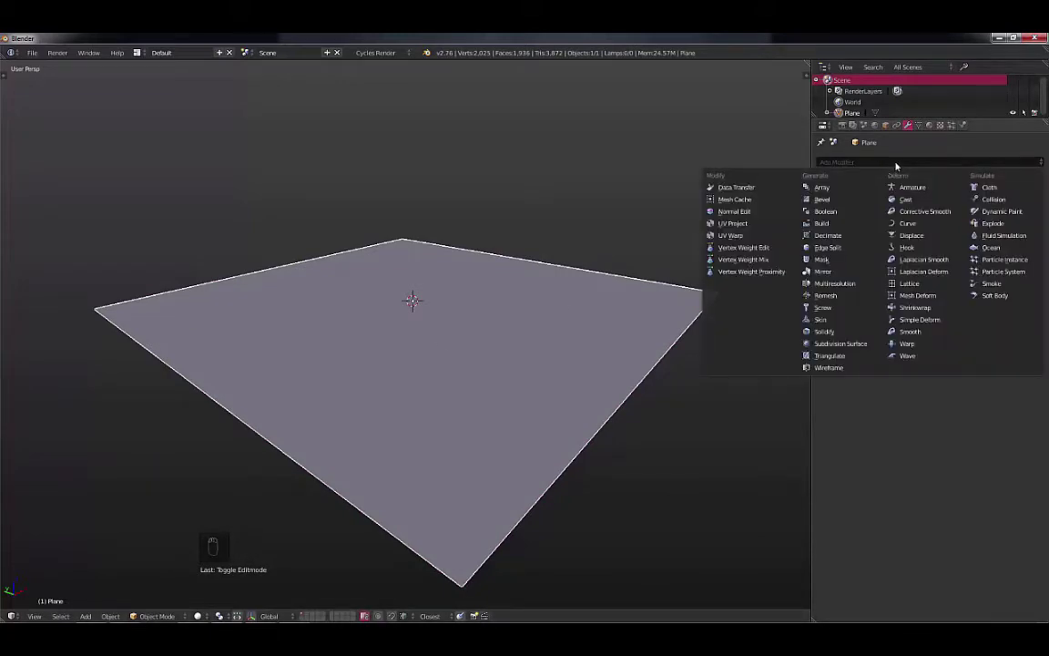
left_click(909, 356)
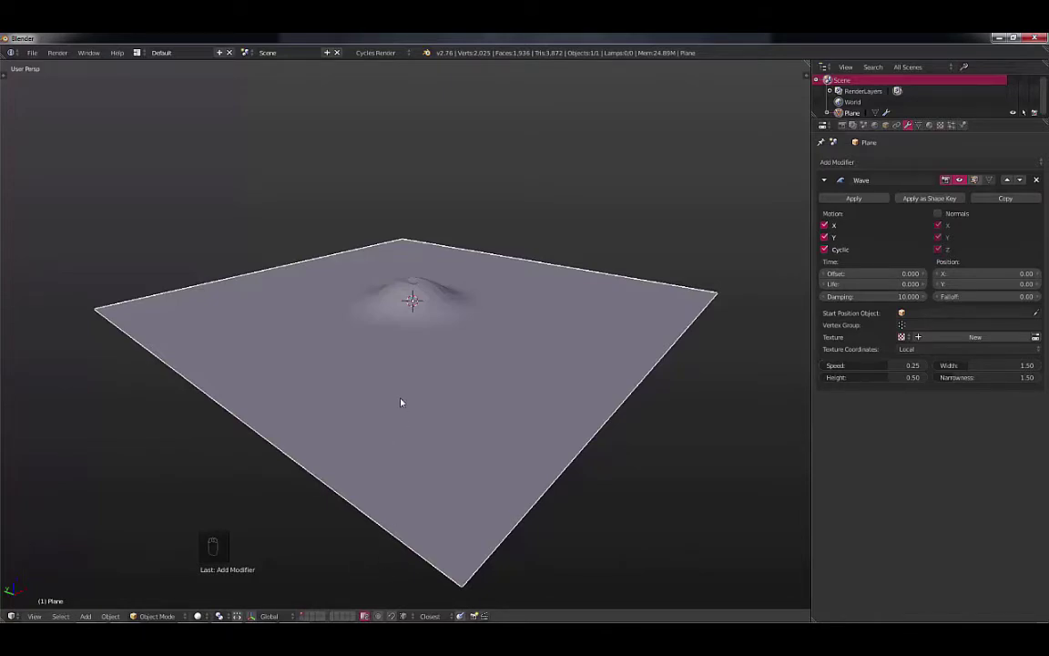
- Play the wave animation and apply smooth shading to the plane
key("alt+a")
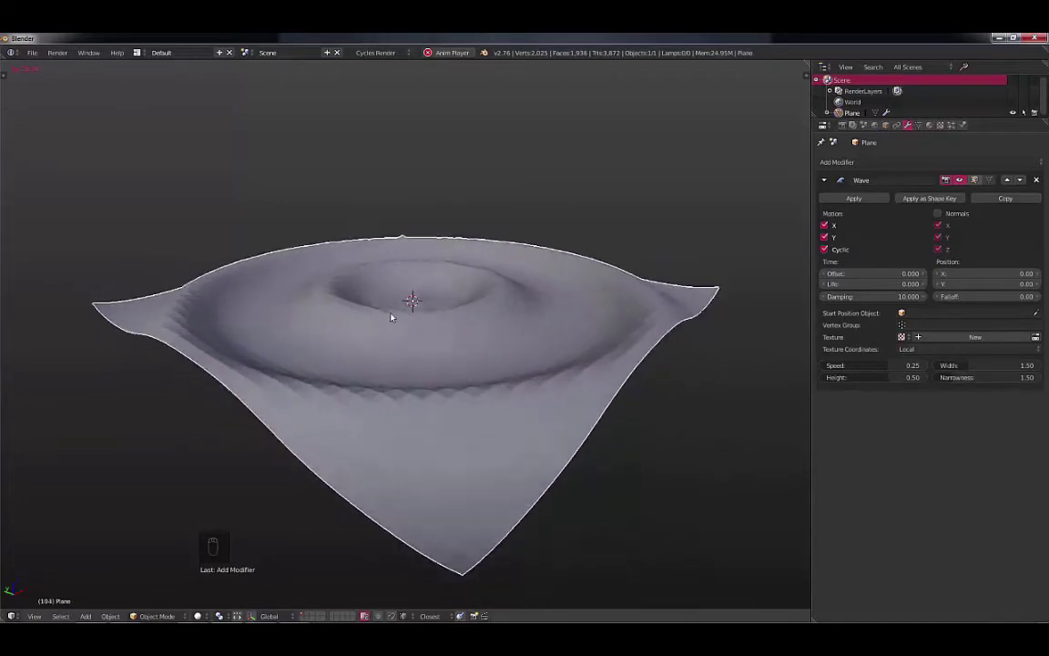
key("t")
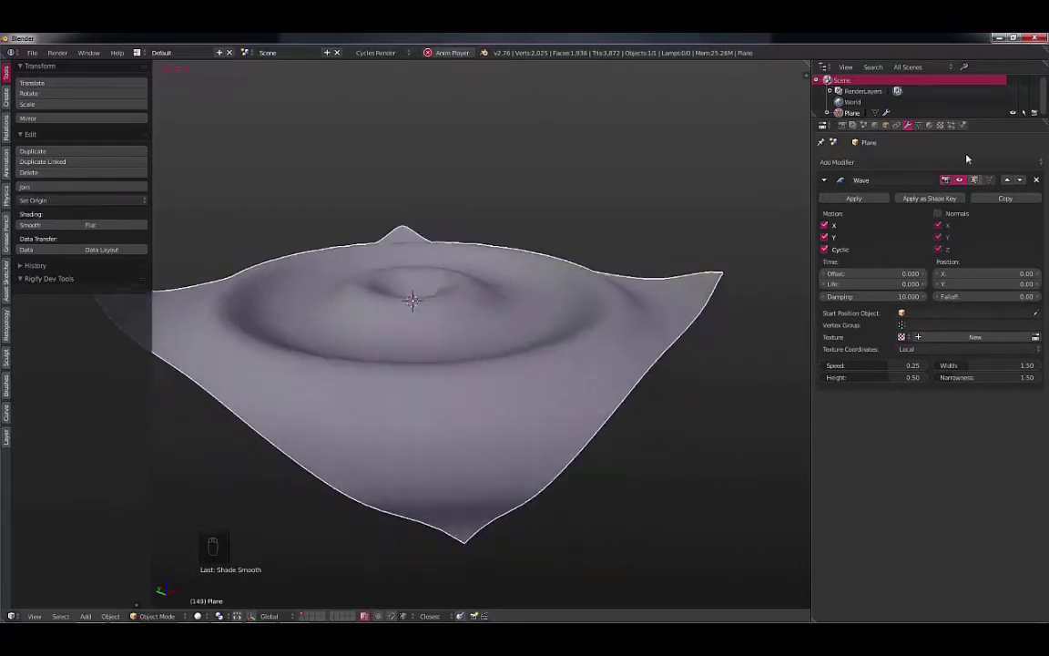
- Try a Subdivision Surface modifier on the plane and remove it again
left_click(943, 163)
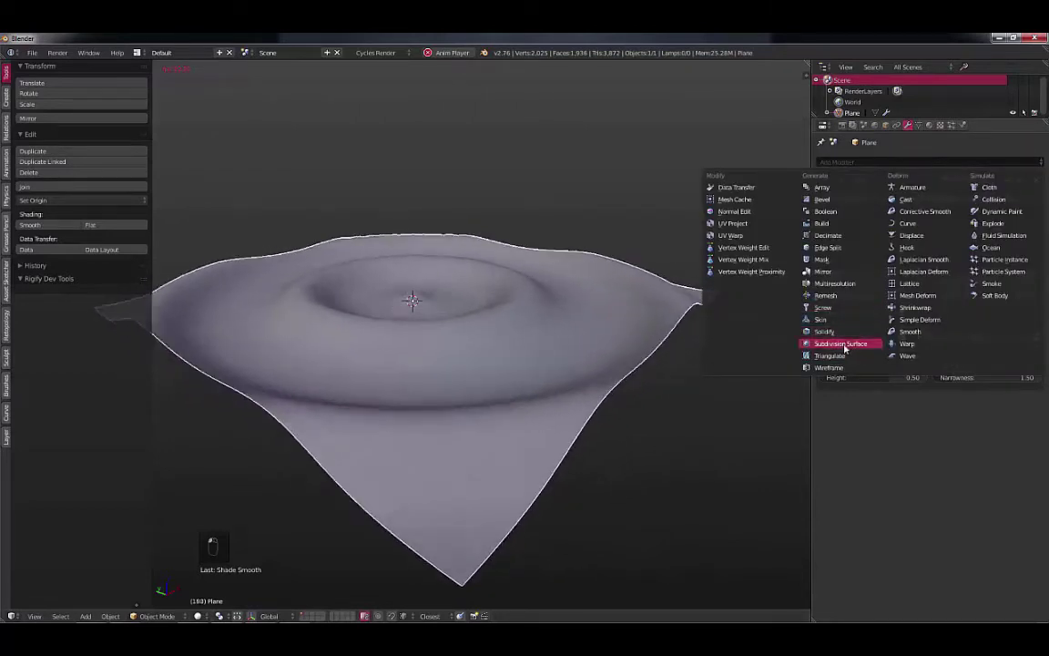
left_click(845, 343)
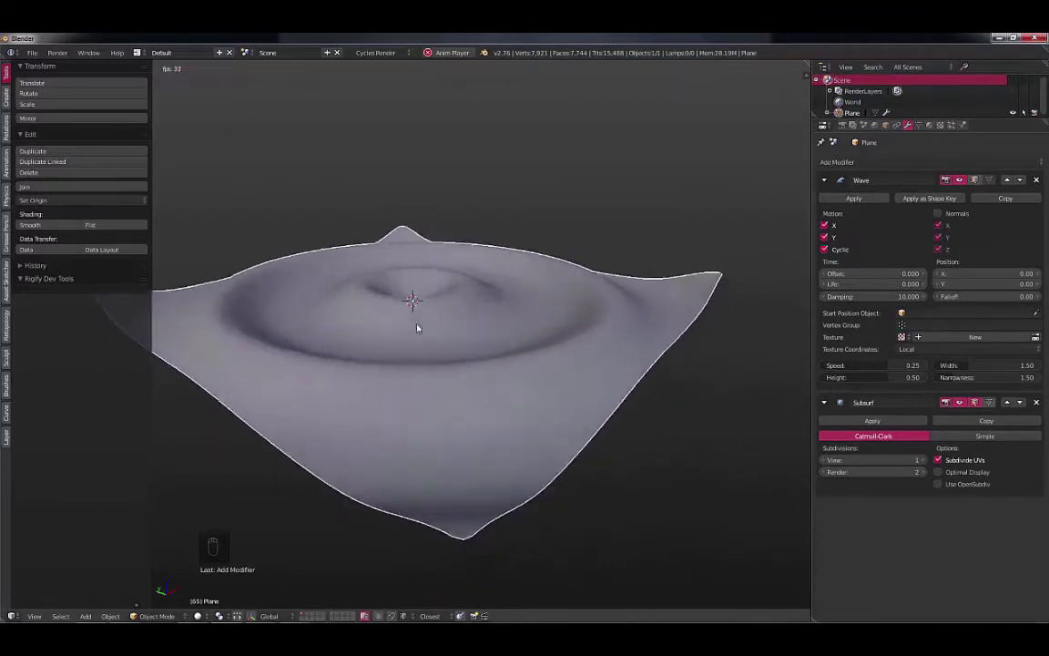
left_click(1036, 402)
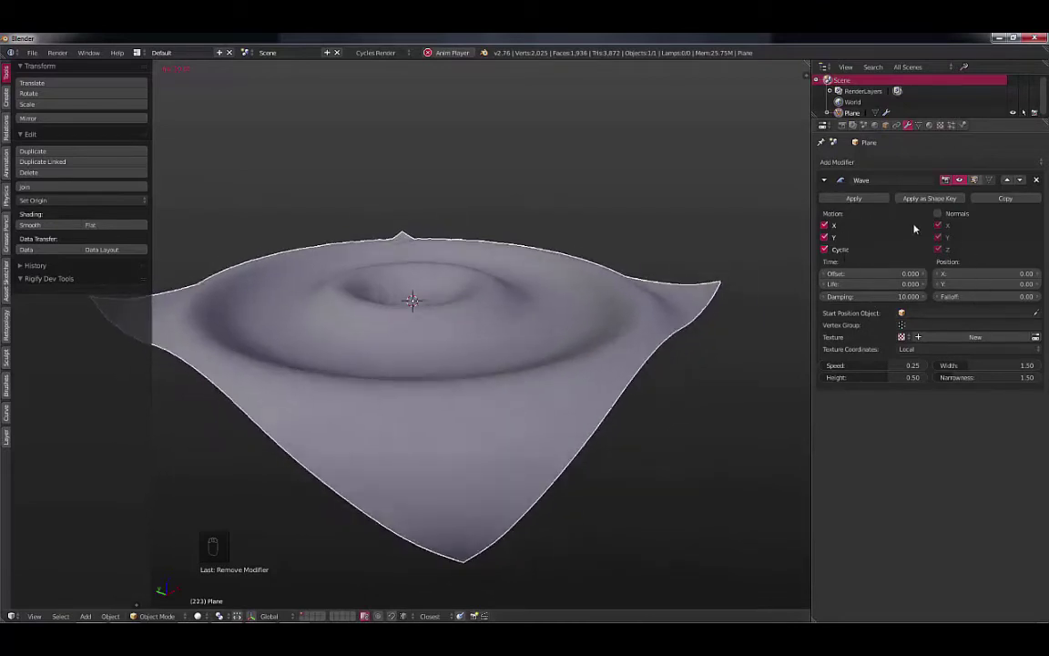
- Switch the Wave modifier's X, Y and Cyclic motion options off and back on to compare their effects
left_click(826, 226)
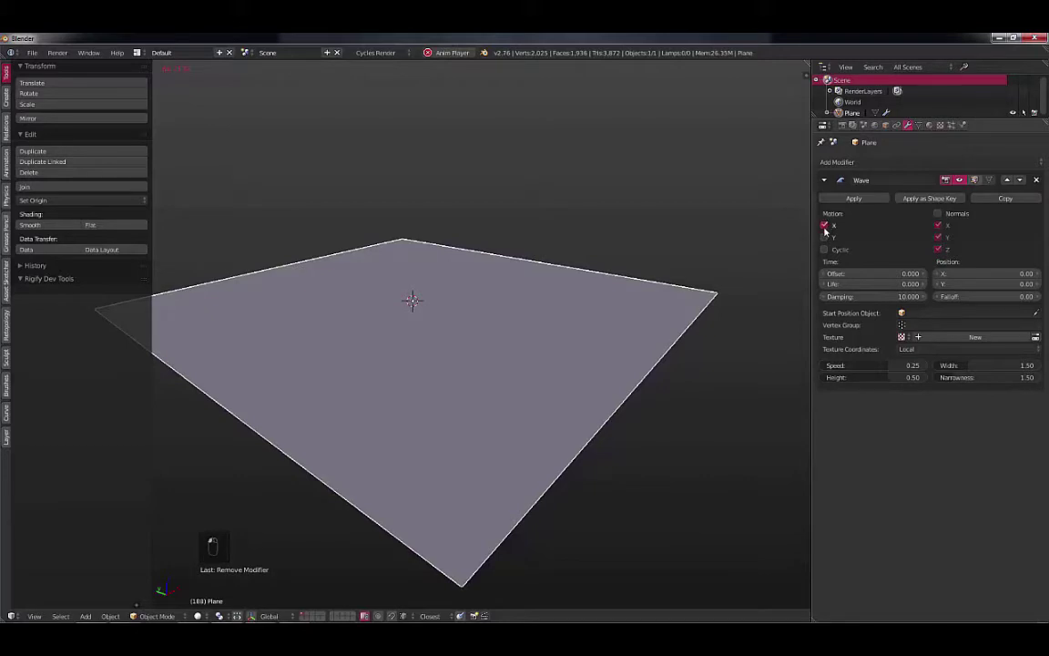
left_click(825, 249)
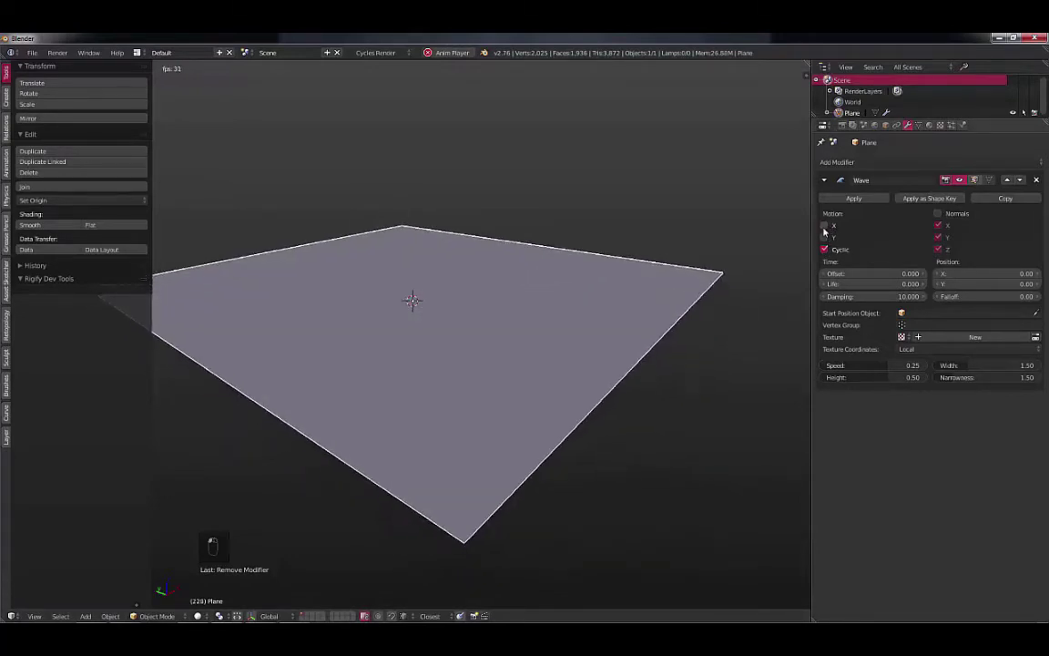
left_click(825, 238)
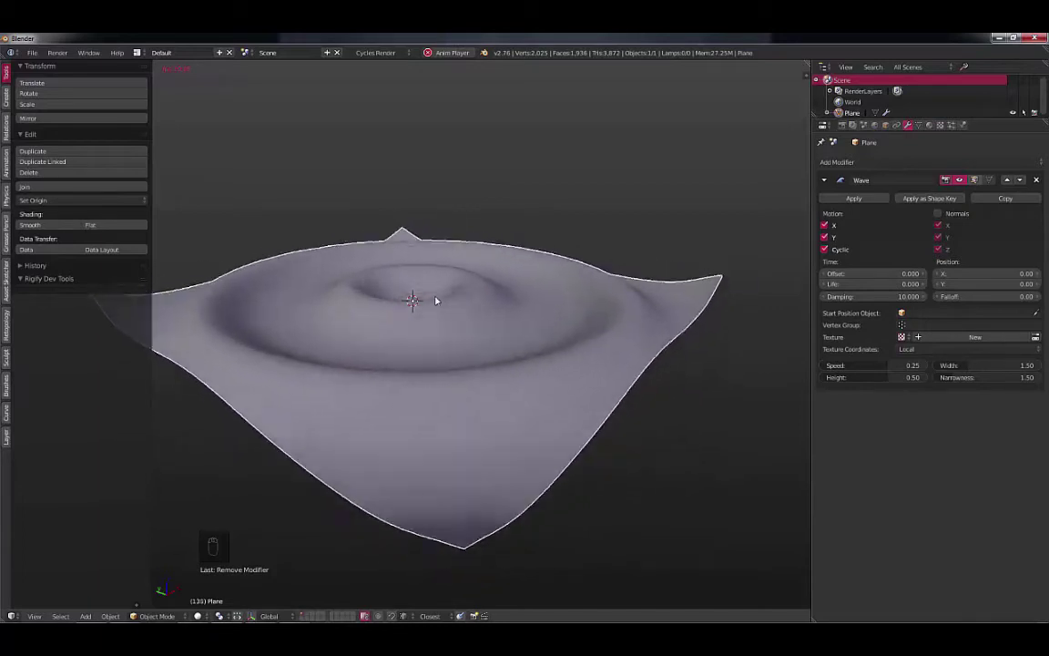
- Compare the wave with X or Y motion disabled and with Normals enabled, restoring each option after its test
left_click(824, 226)
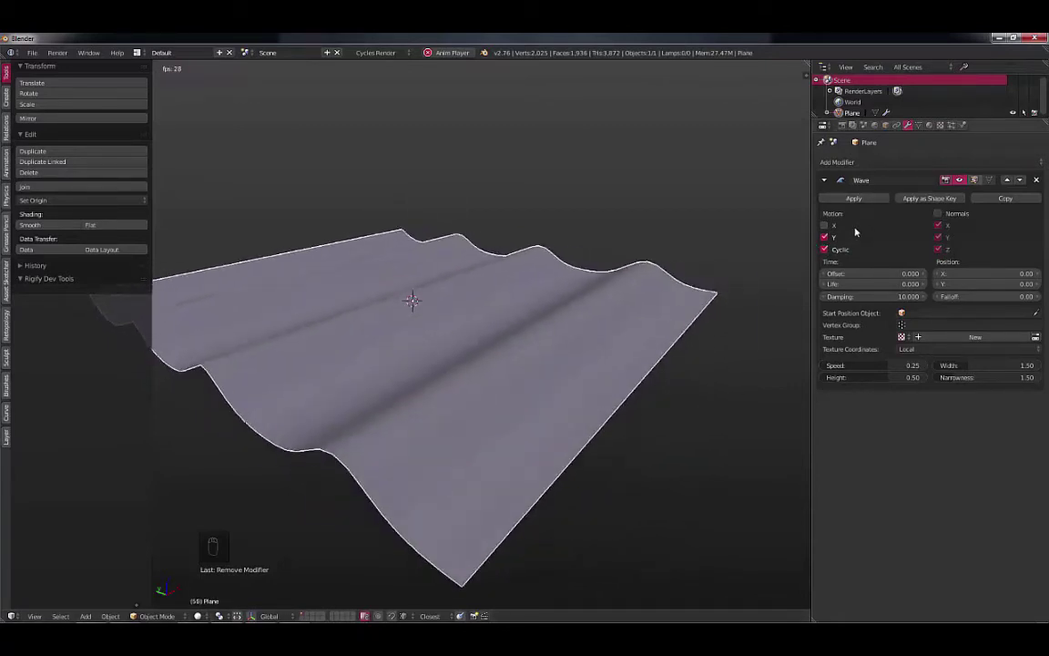
left_click(824, 225)
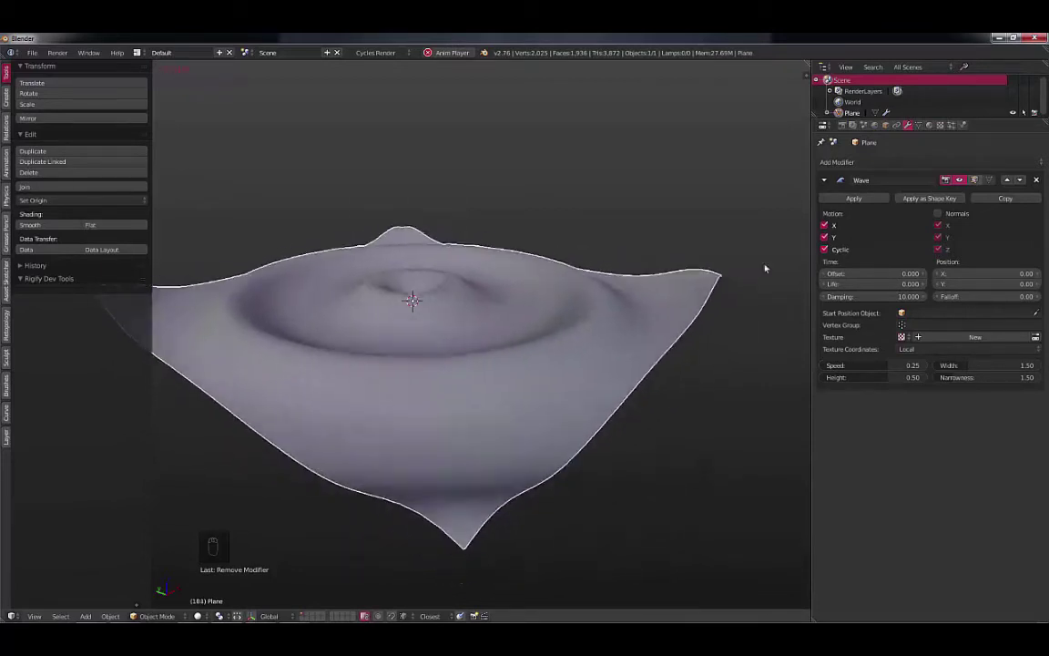
left_click(824, 225)
left_click(824, 237)
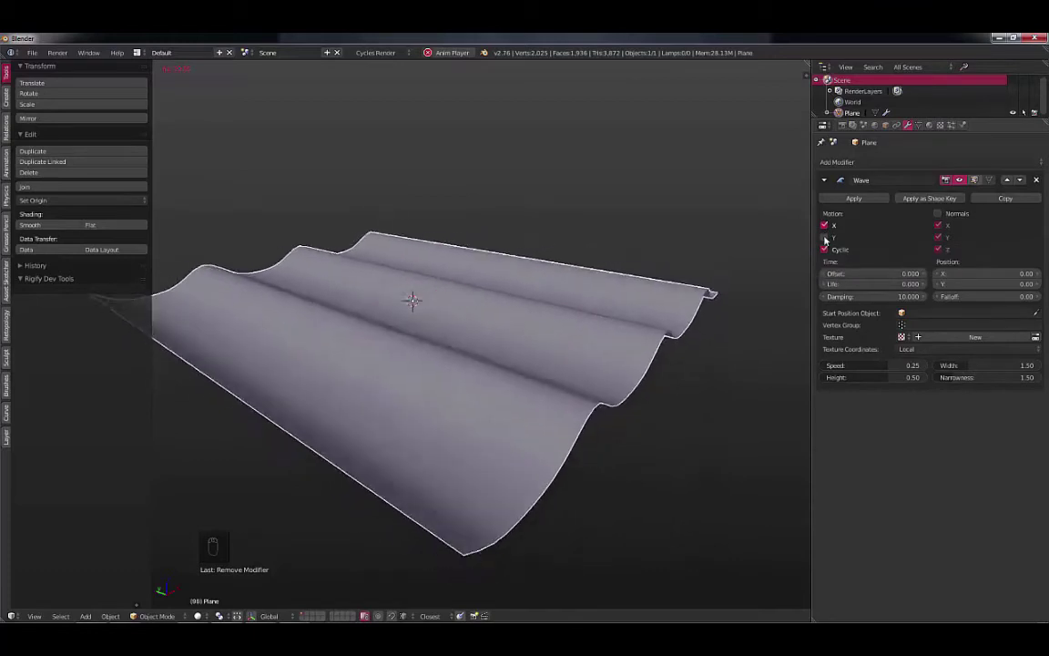
left_click(824, 237)
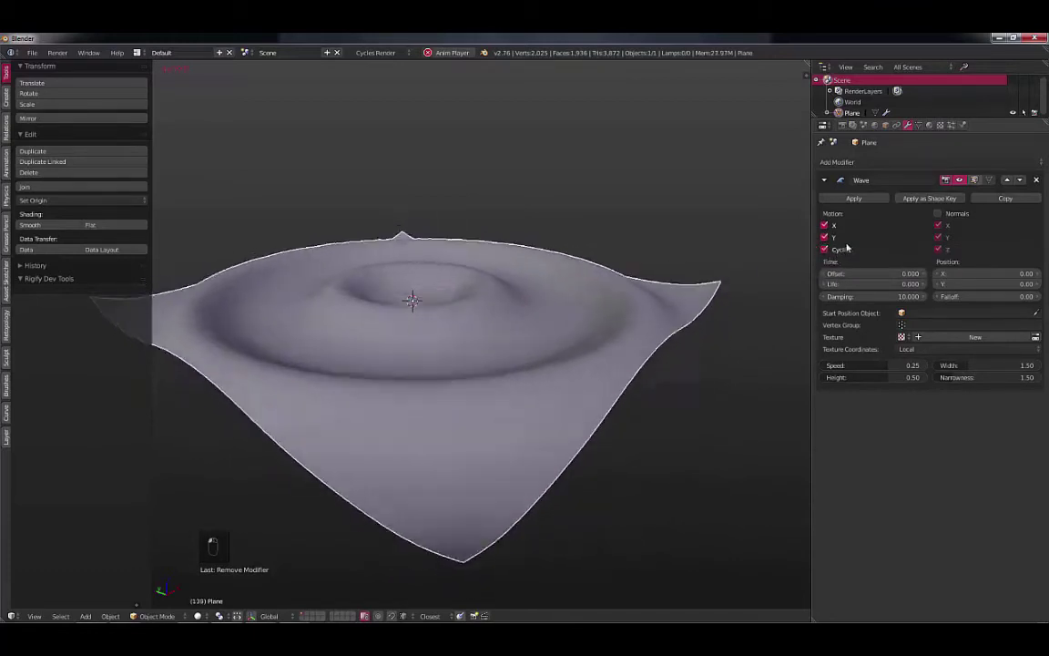
left_click(938, 214)
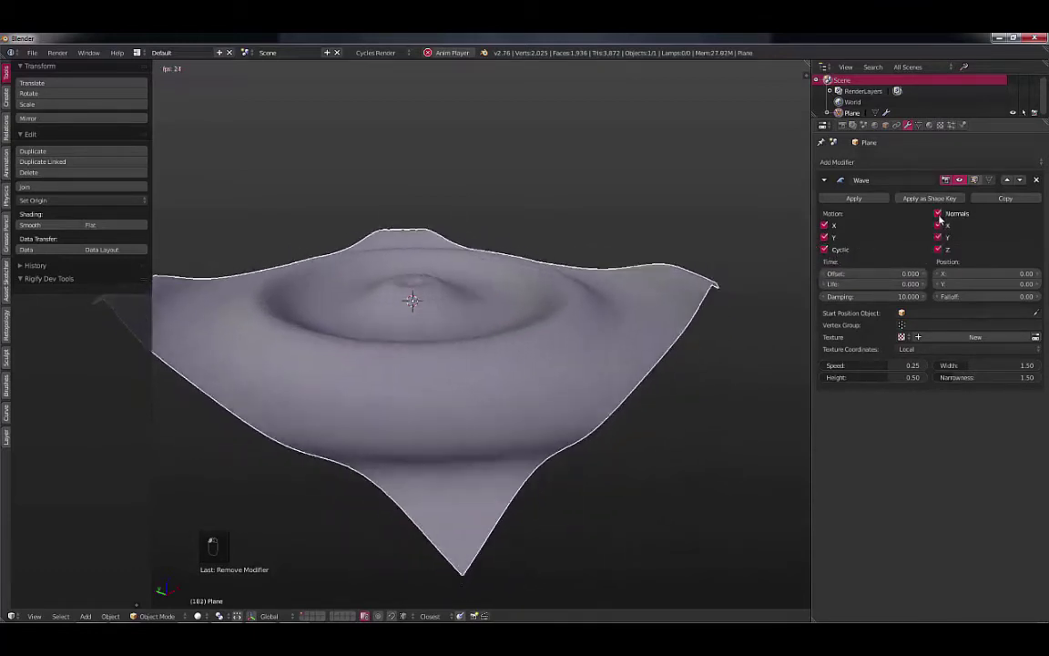
left_click(938, 214)
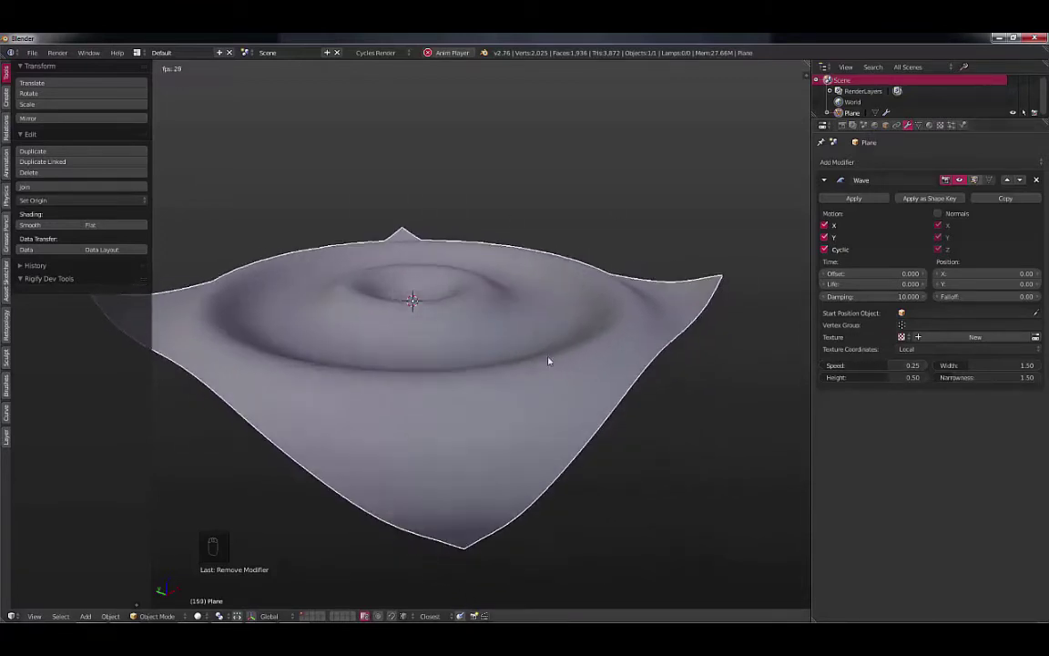
- Set the wave speed to 0.12 and try a height of 0.04 before restoring it to 0.50
mouse_move(882, 369)
left_mouse_down()
mouse_move(865, 378)
mouse_move(893, 370)
left_mouse_up()
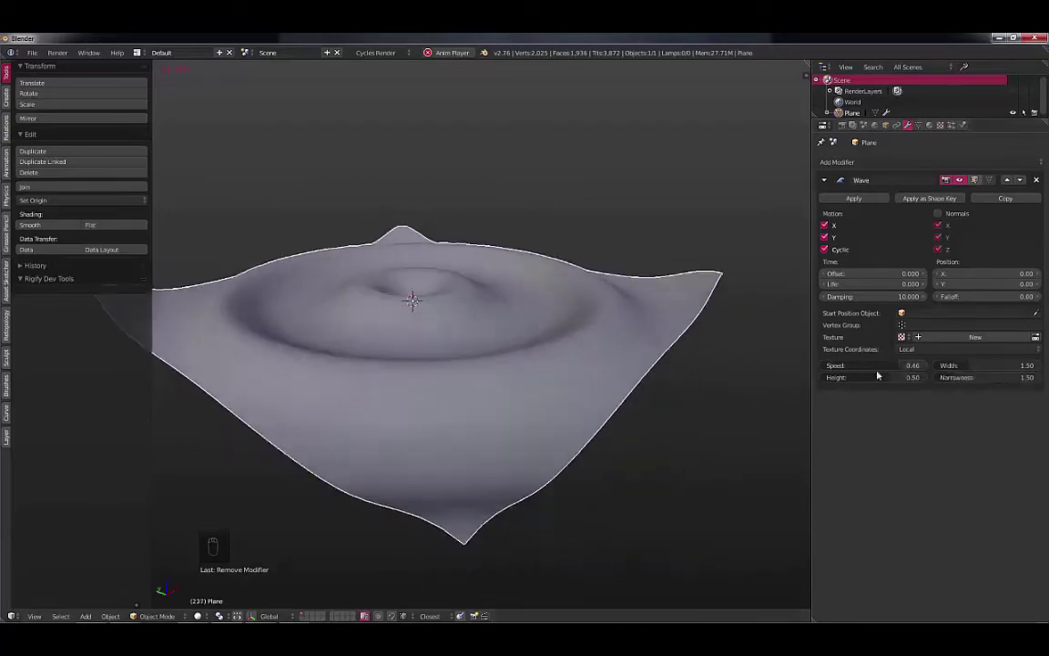
left_click_drag(891, 369, 876, 370)
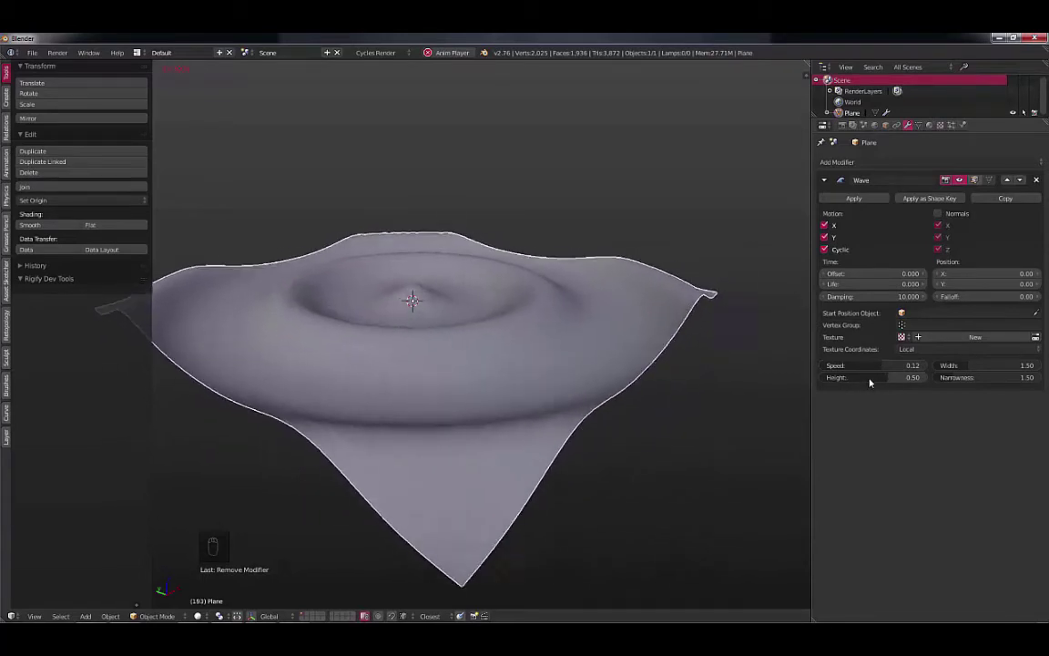
left_click_drag(889, 380, 878, 380)
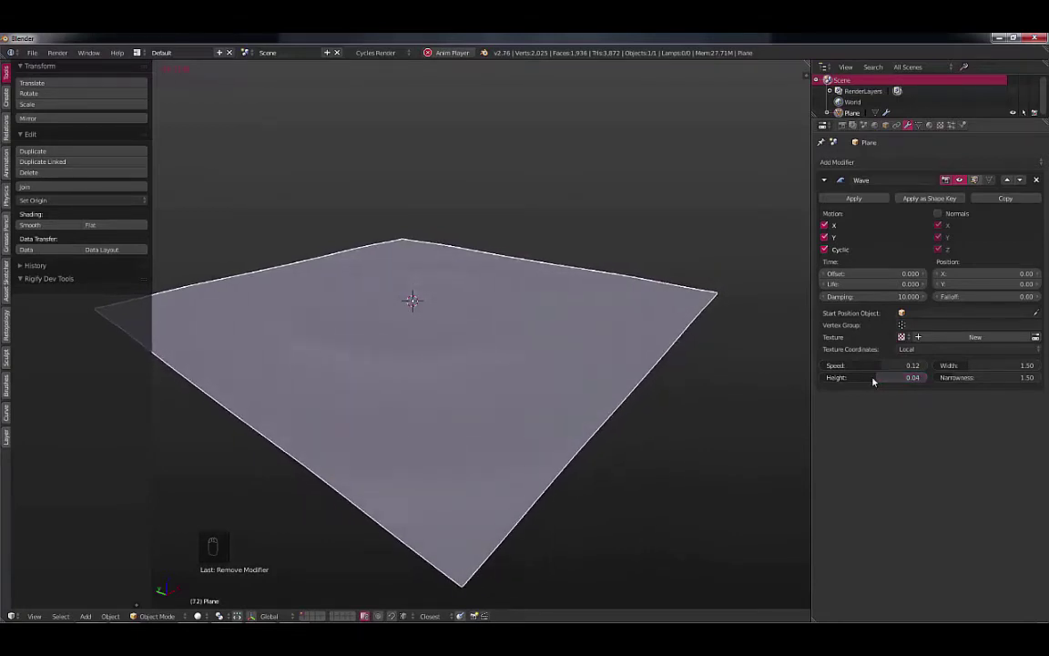
mouse_move(873, 382)
left_mouse_down()
mouse_move(913, 383)
mouse_move(881, 381)
left_mouse_up()
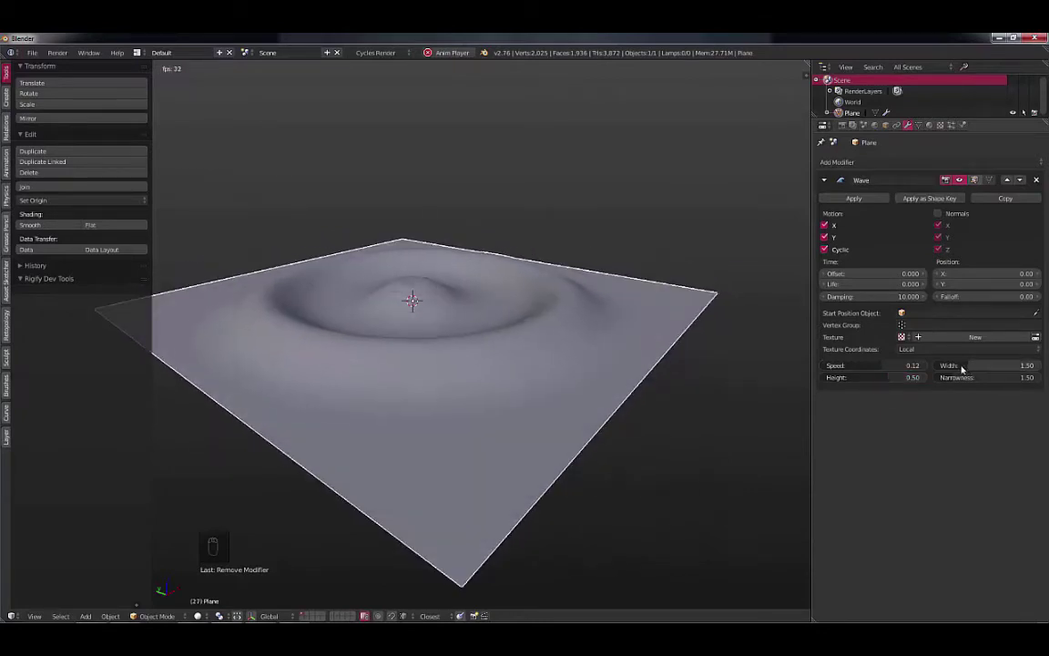
- Set the wave width to 1.81 and try a narrowness of 3.59, undoing the narrowness change
left_click_drag(962, 368, 967, 367)
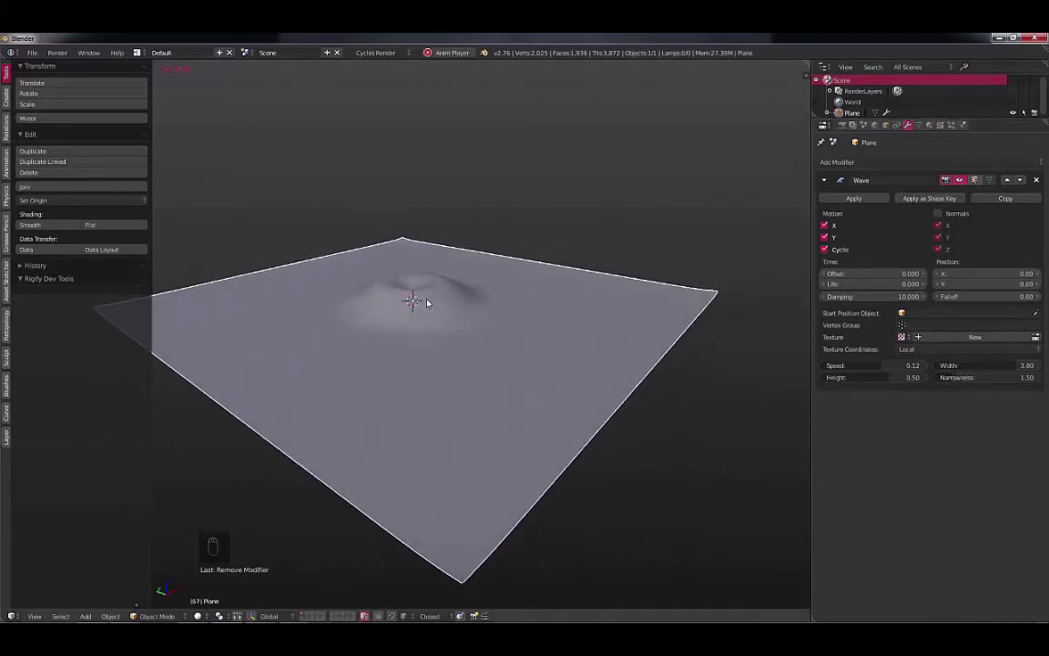
mouse_move(994, 369)
left_mouse_down()
mouse_move(942, 368)
mouse_move(974, 368)
mouse_move(964, 376)
mouse_move(979, 381)
left_mouse_up()
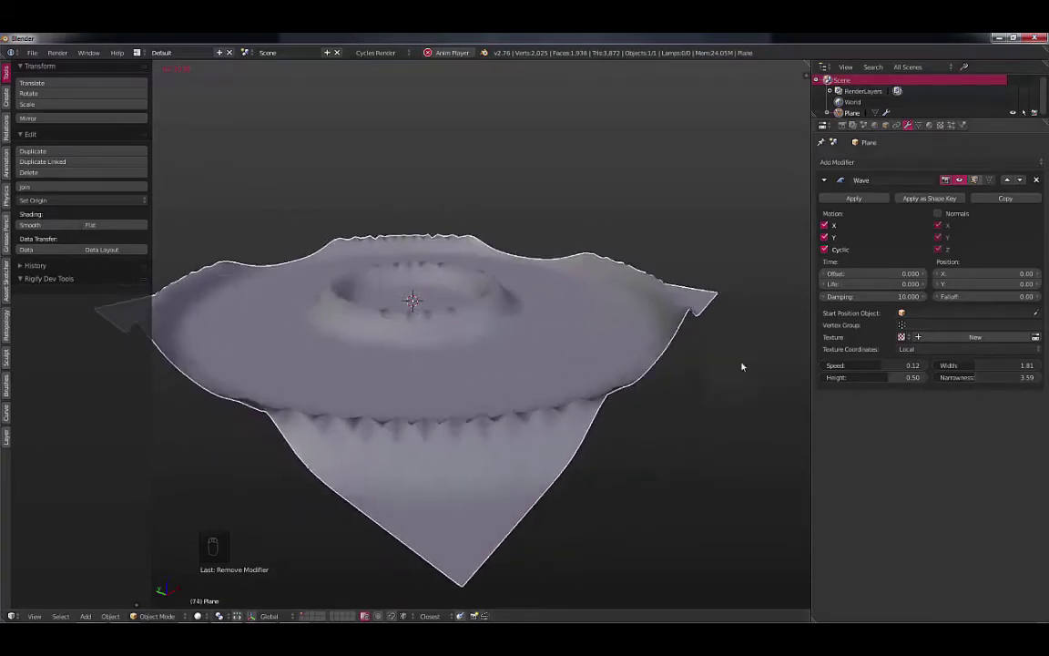
key("ctrl+z")
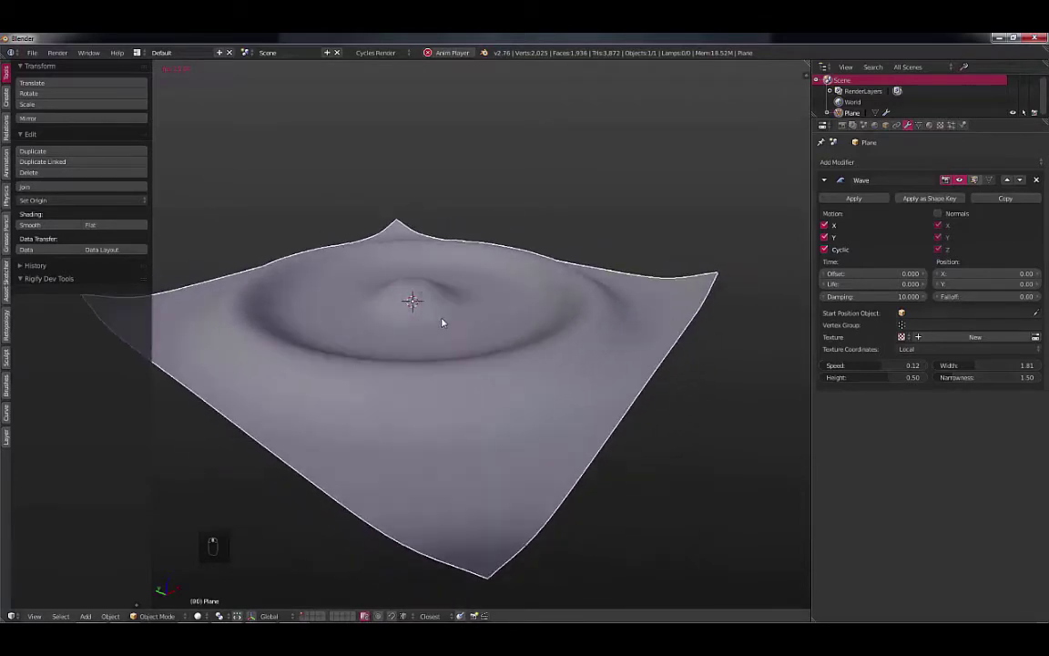
- Set the wave's life to 20 frames and stop the animation playback
middle_click_drag(438, 300, 470, 314)
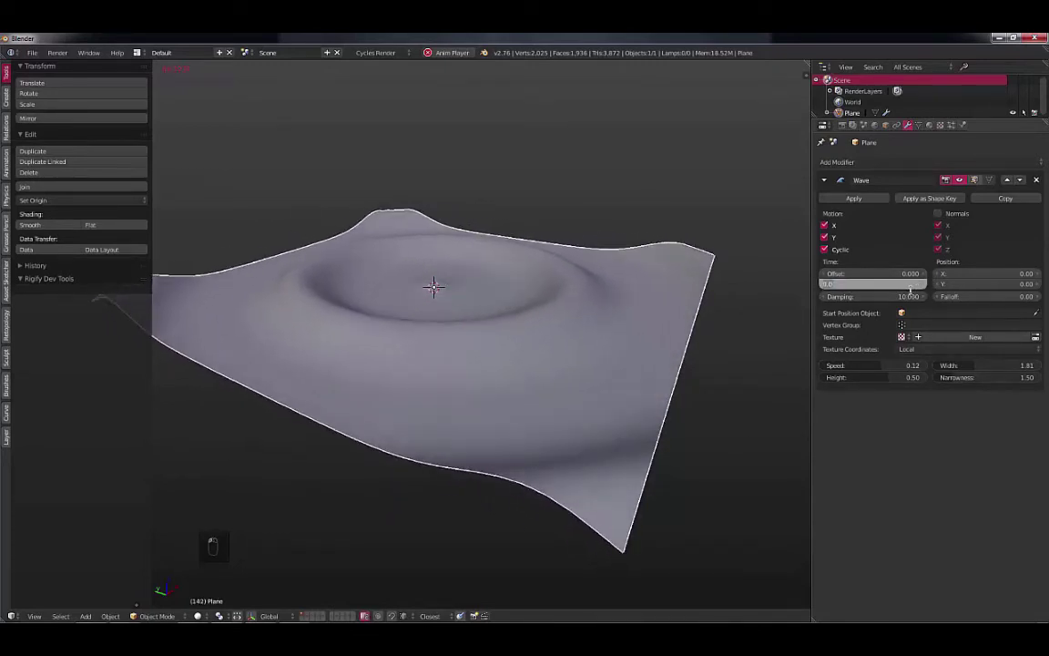
key("Return")
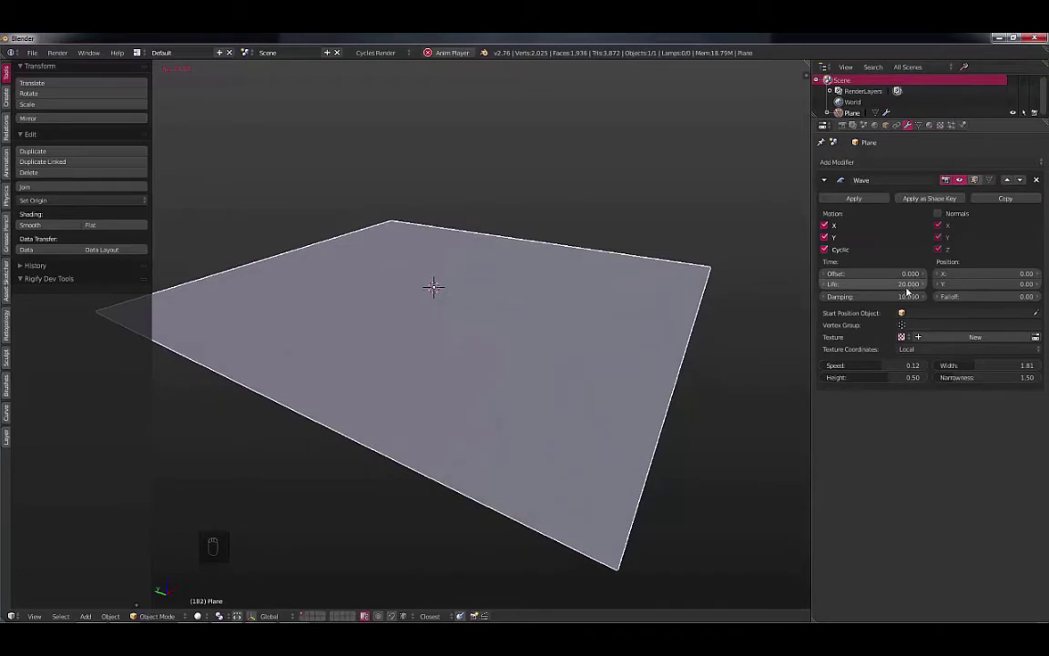
key("Escape")
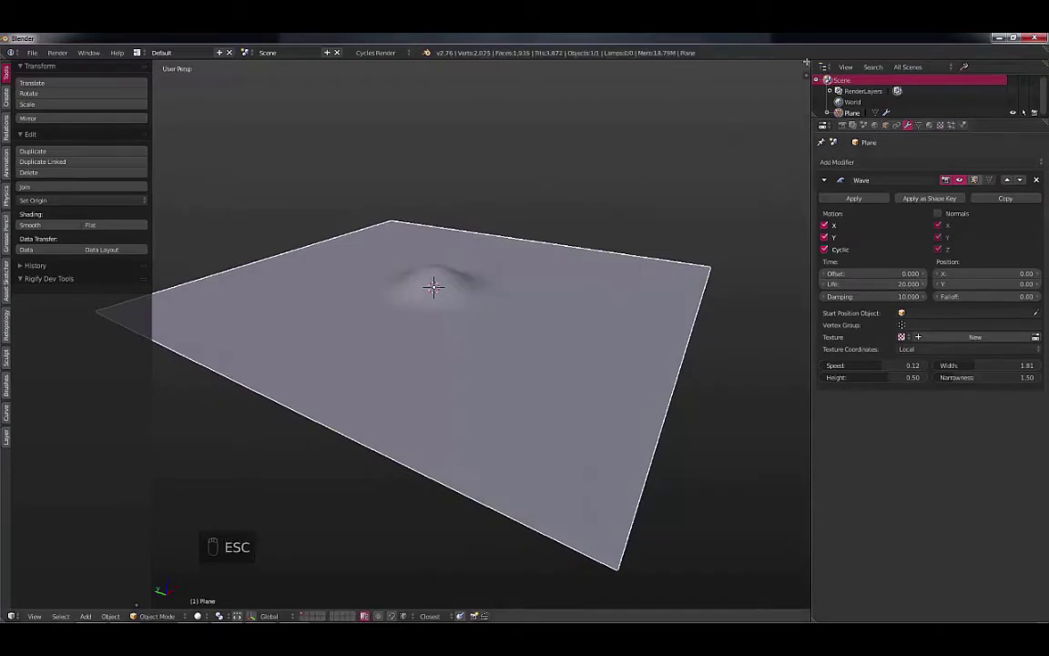
- Split off a narrow area above the 3D view and turn it into a Timeline editor
left_click_drag(806, 63, 300, 166)
left_click(12, 158)
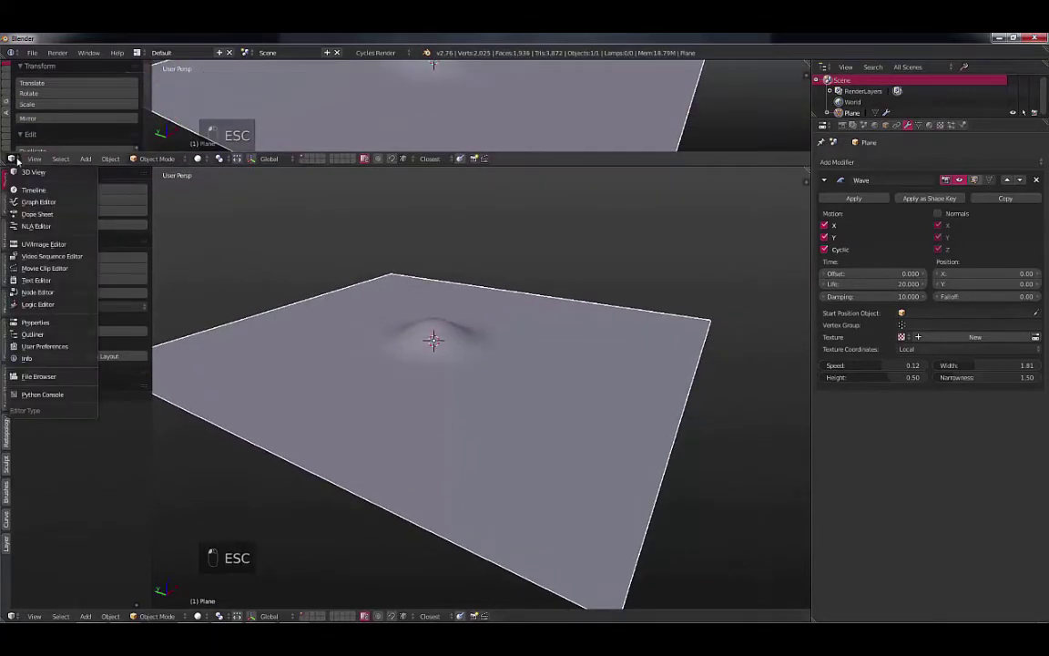
left_click(55, 190)
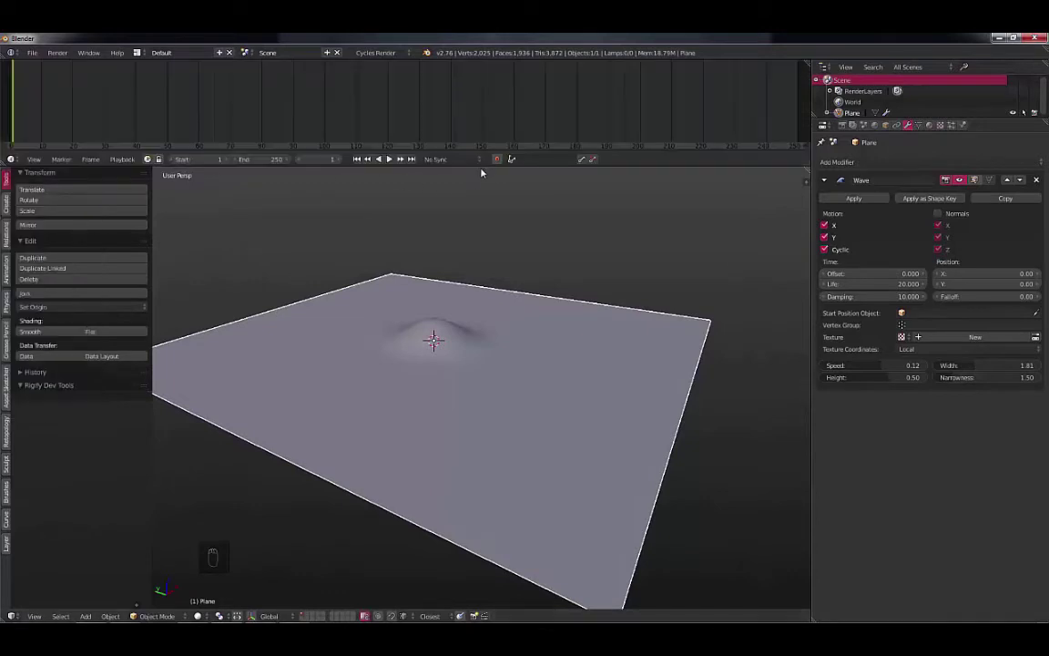
left_click_drag(484, 164, 485, 148)
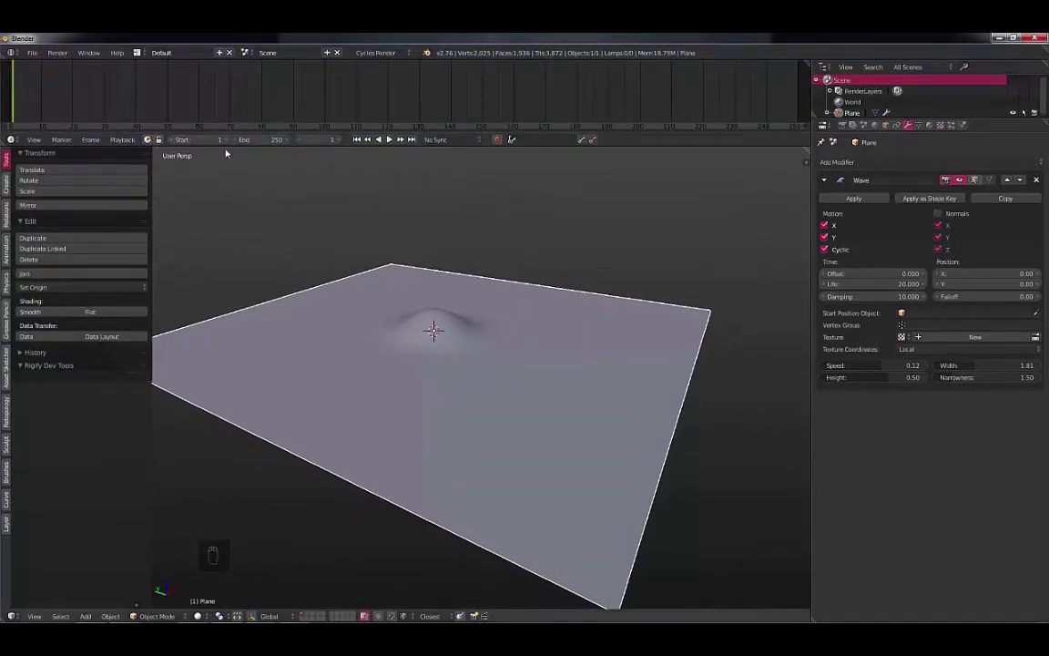
- Set the animation's end frame to 40 during playback, and move the stopped playhead to frame 30
left_click(389, 139)
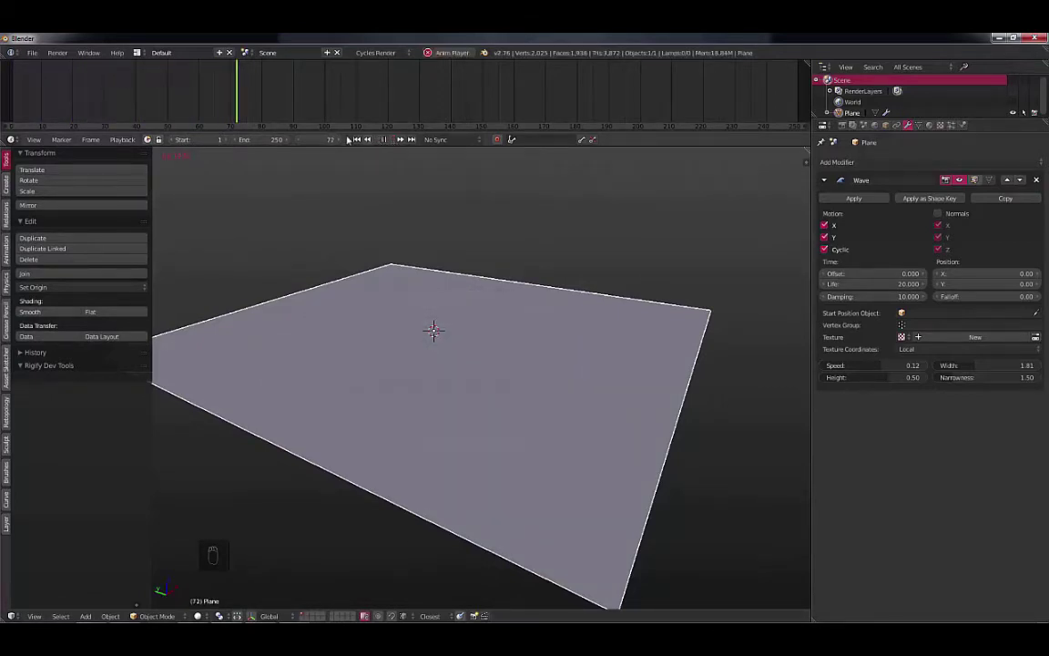
left_click(271, 140)
type("40")
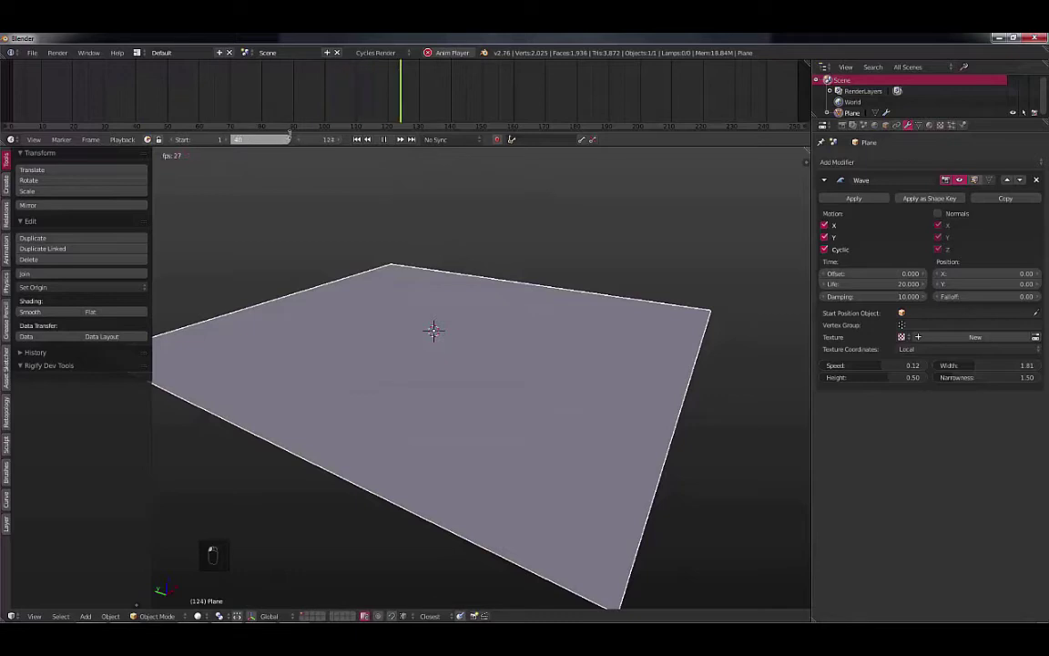
key("Return")
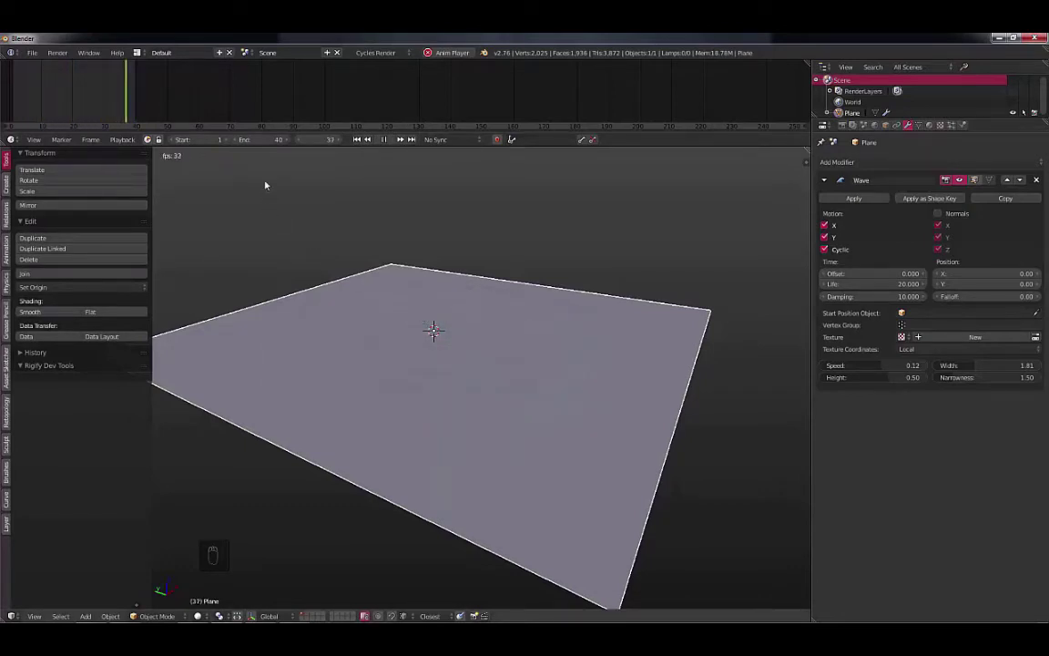
key("Escape")
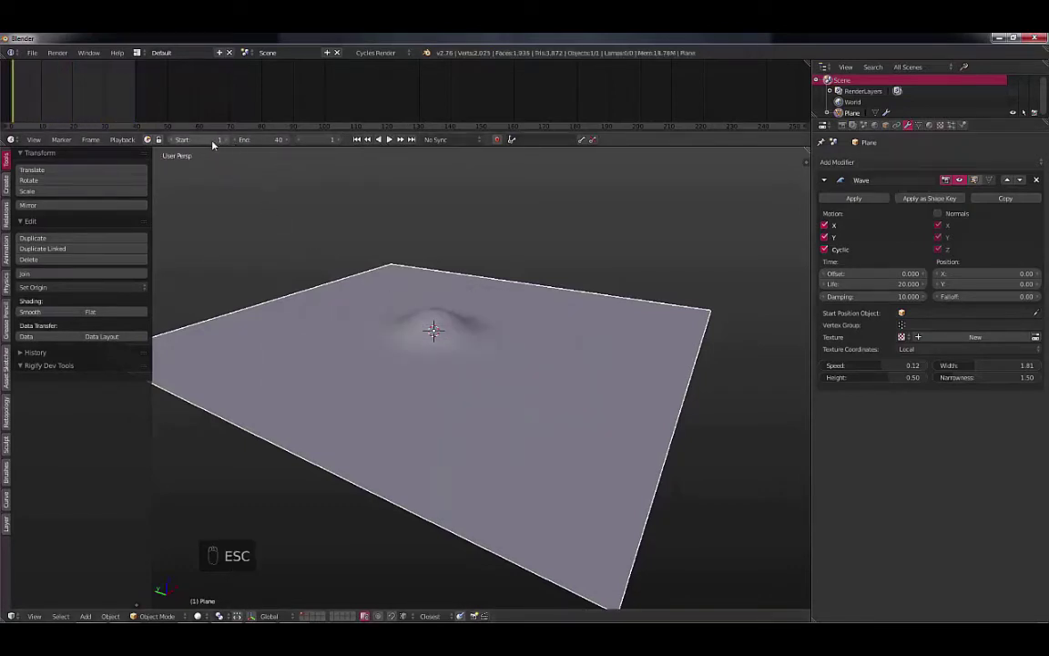
left_click_drag(15, 102, 105, 116)
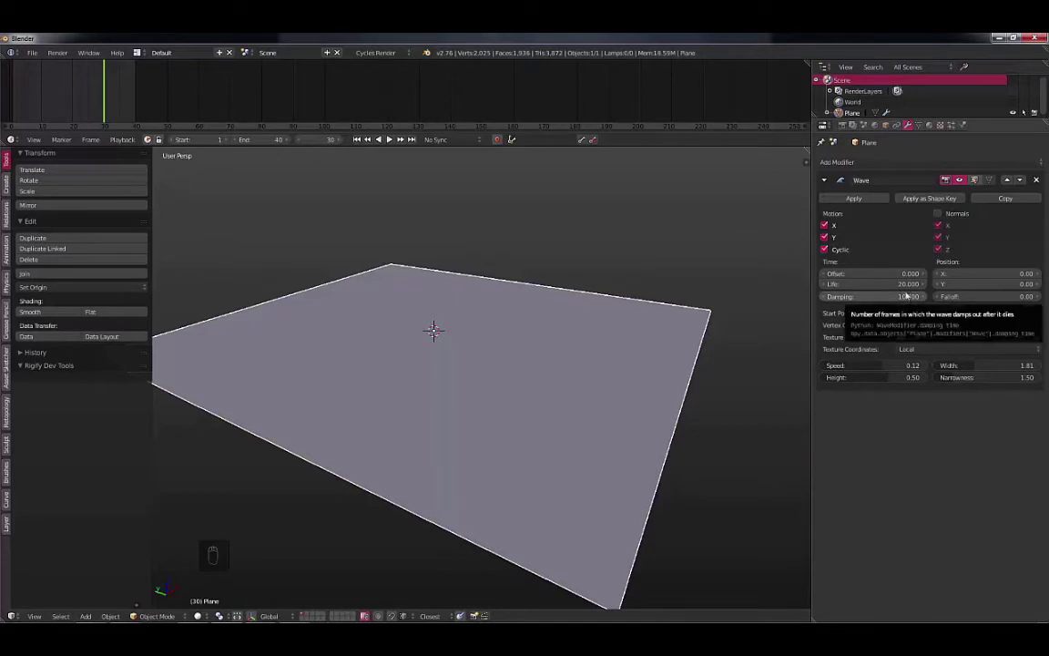
- Set the Wave modifier's time offset to 10 frames
left_click(901, 274)
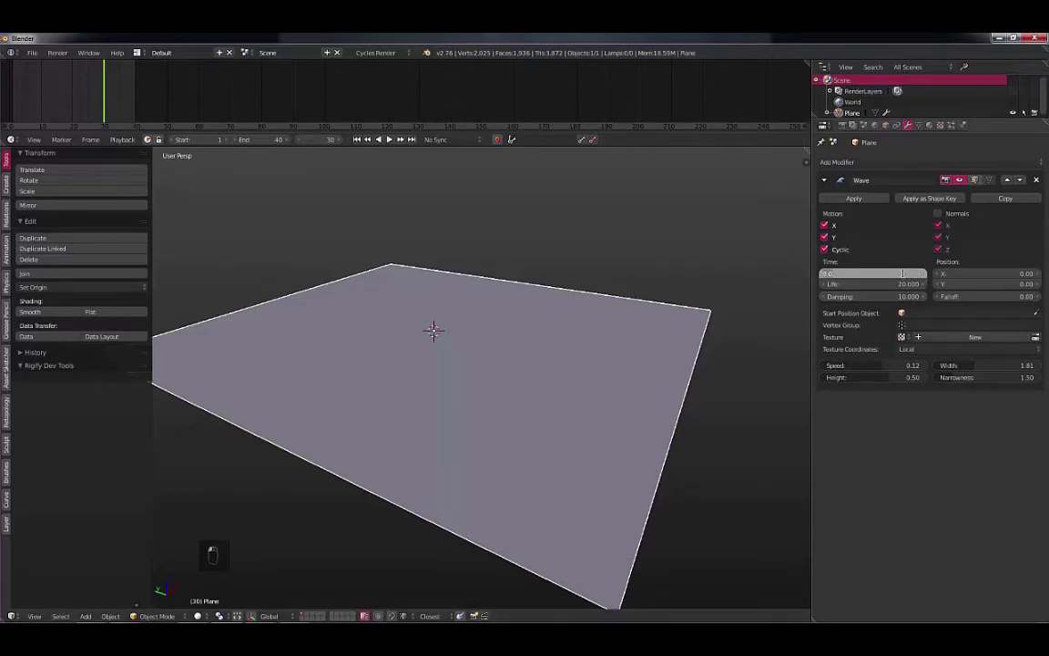
type("10")
key("Return")
- Play and scrub through the animation to check when the offset wave starts and spreads
key("alt+a")
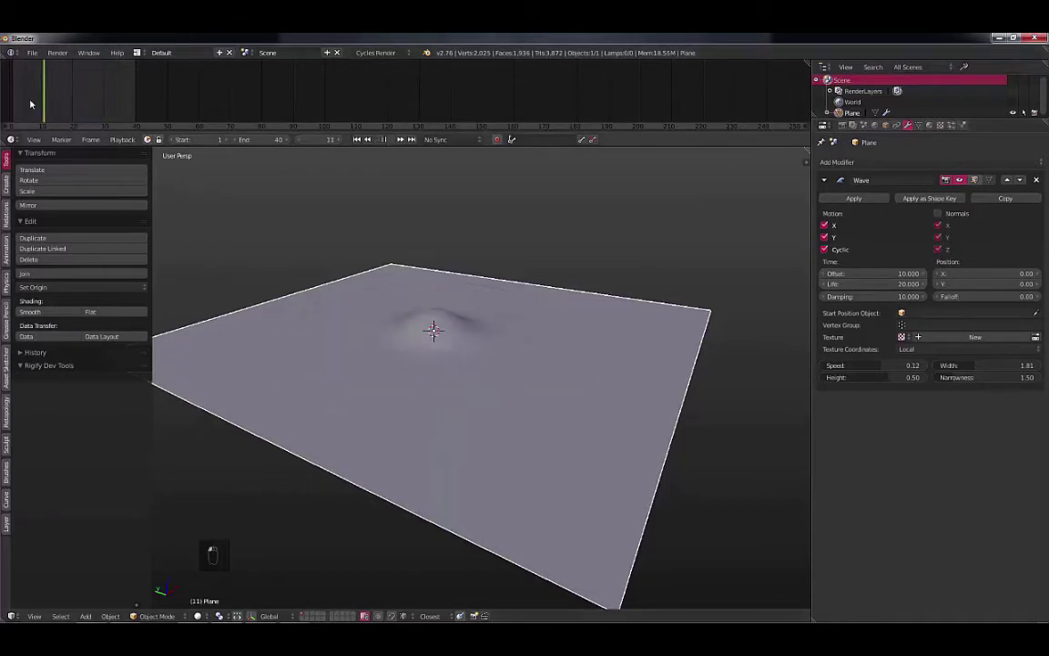
key("Escape")
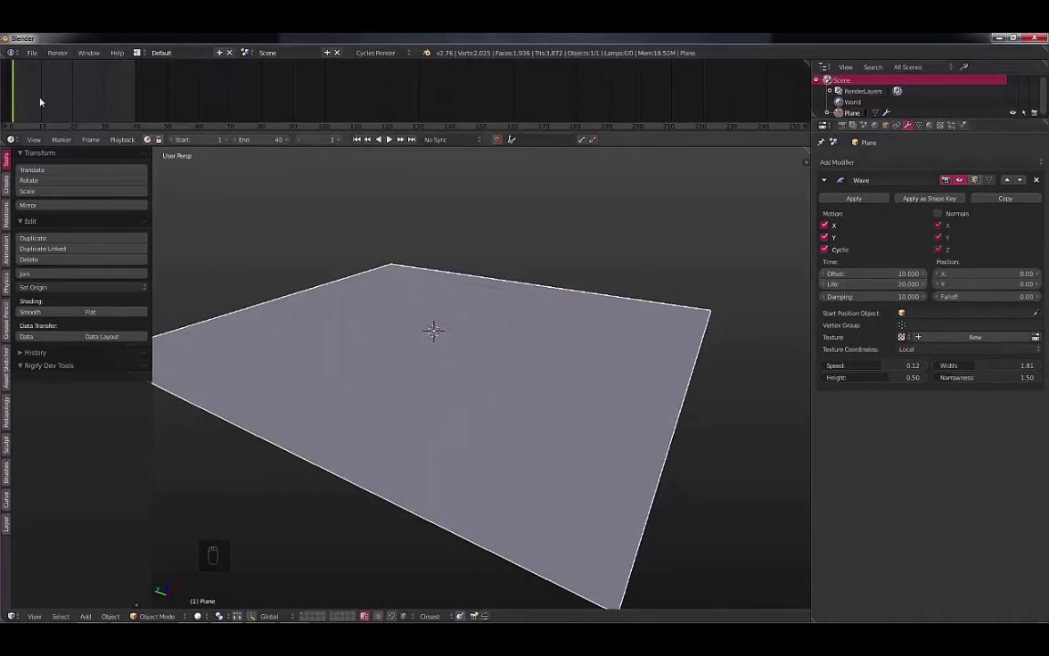
key("alt+a")
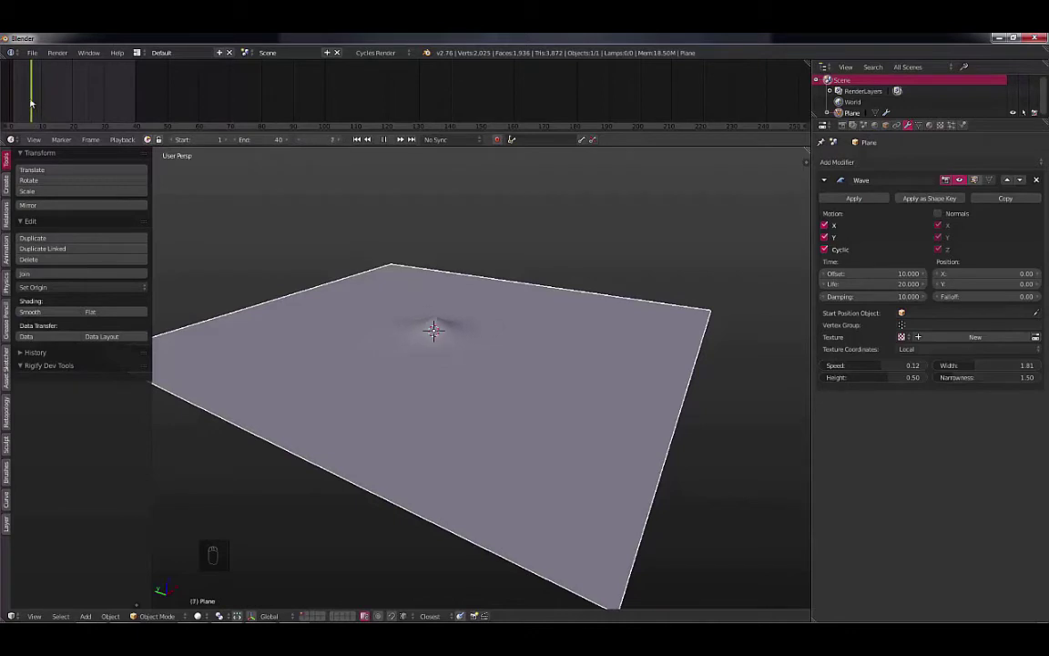
left_click_drag(49, 103, 234, 109)
key("alt+a")
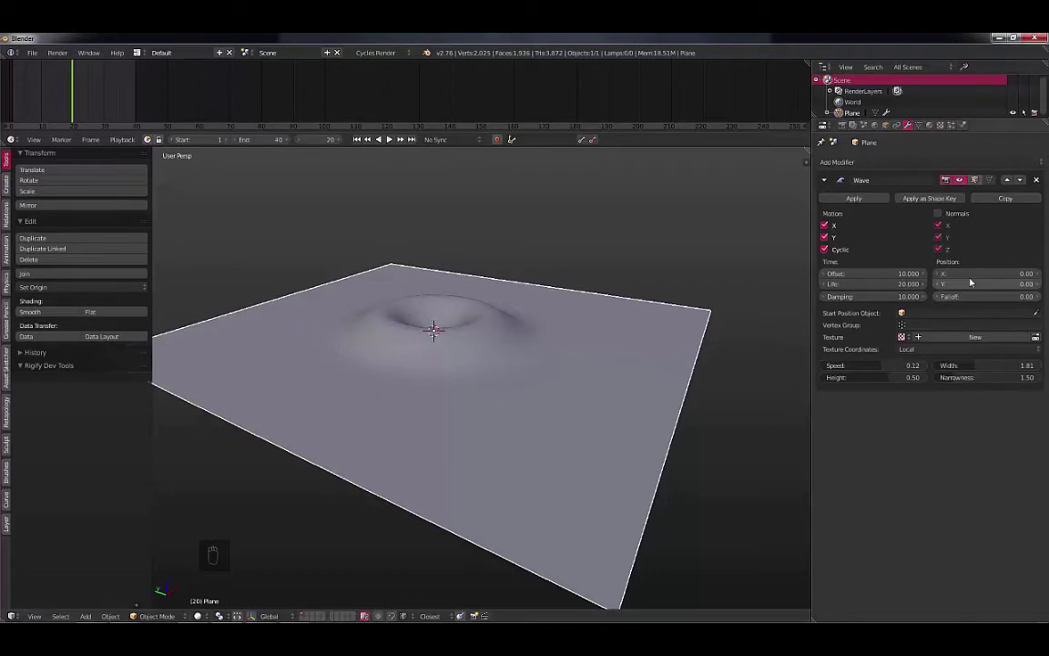
- Set the wave's start position to 2 in X and -2 in Y, leaving the falloff edit cancelled
left_click_drag(943, 274, 1013, 300)
mouse_move(916, 299)
left_mouse_down()
mouse_move(952, 301)
mouse_move(934, 301)
left_mouse_up()
left_click(1000, 300)
type("12.0")
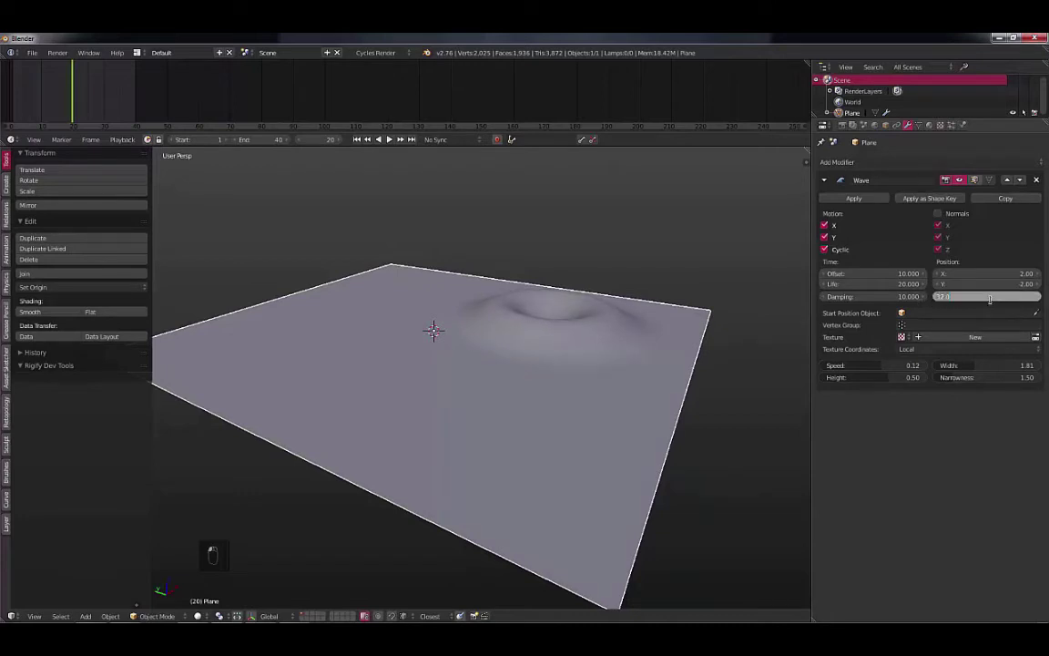
key("Escape")
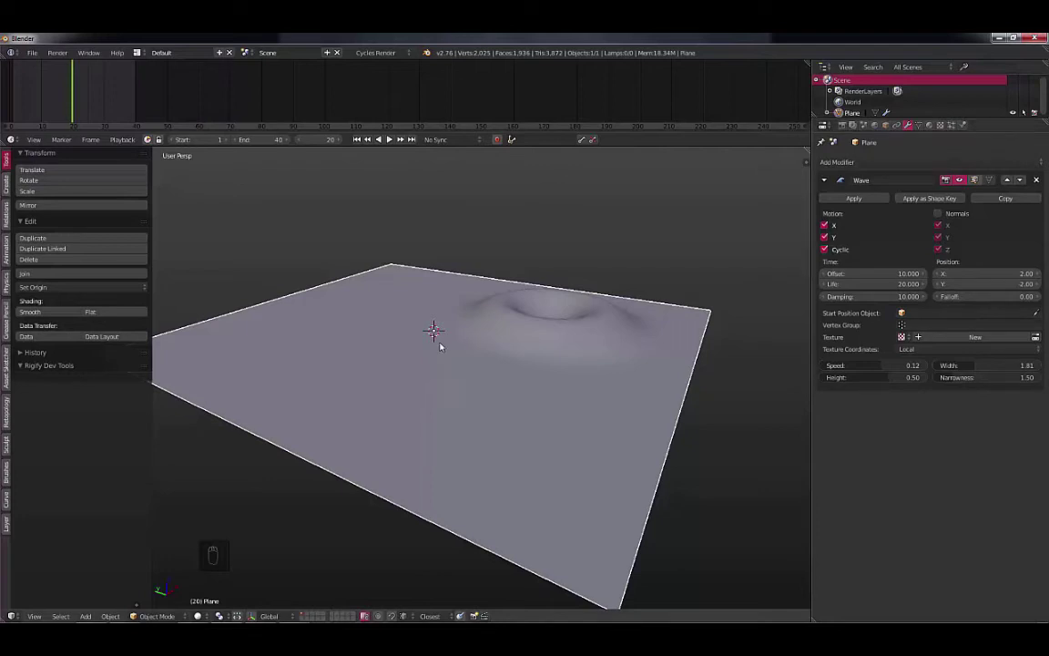
- Add a UV sphere at the plane's centre and scale its mesh down to a small ball in Edit Mode
key("shift+a")
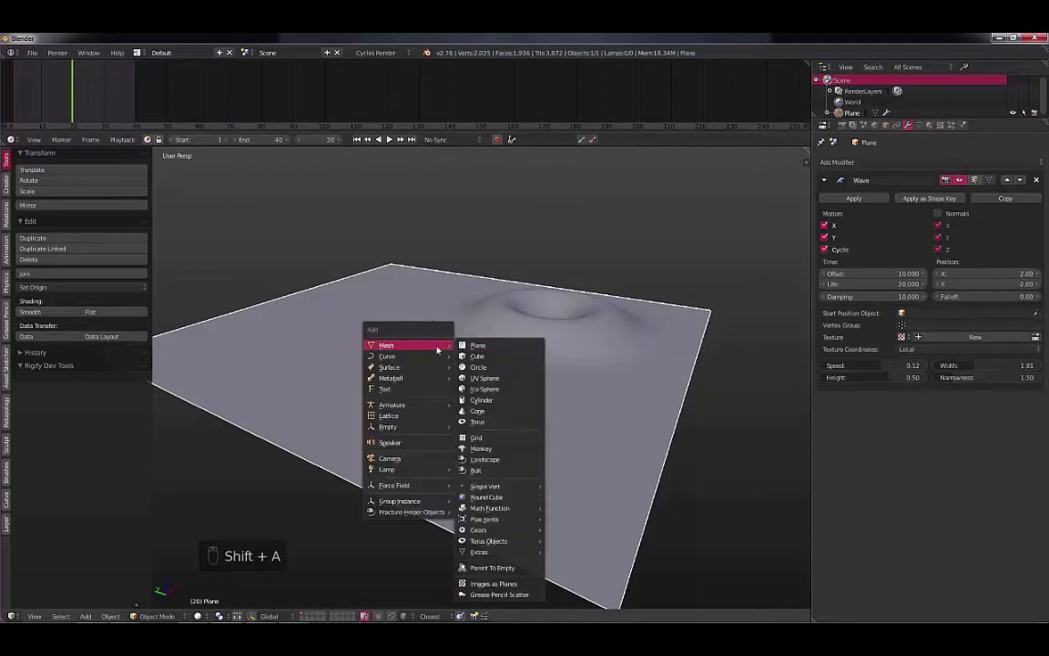
left_click(484, 378)
key("Tab")
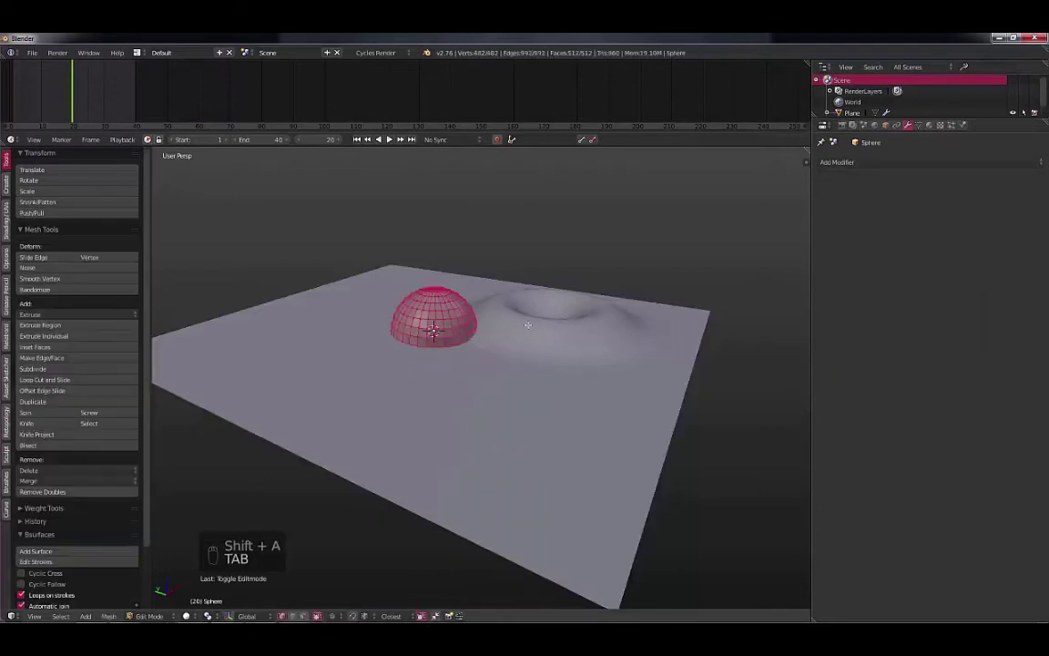
key("s")
left_click(474, 331)
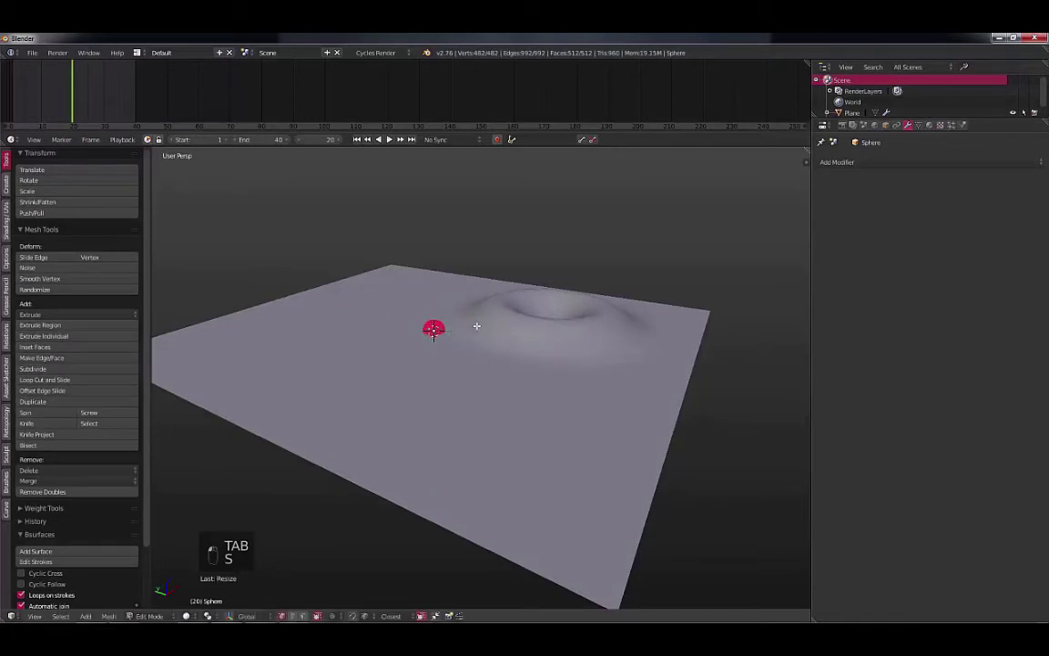
- Return to Object Mode and raise the small sphere straight up along Z above the plane
key("Tab")
key("g")
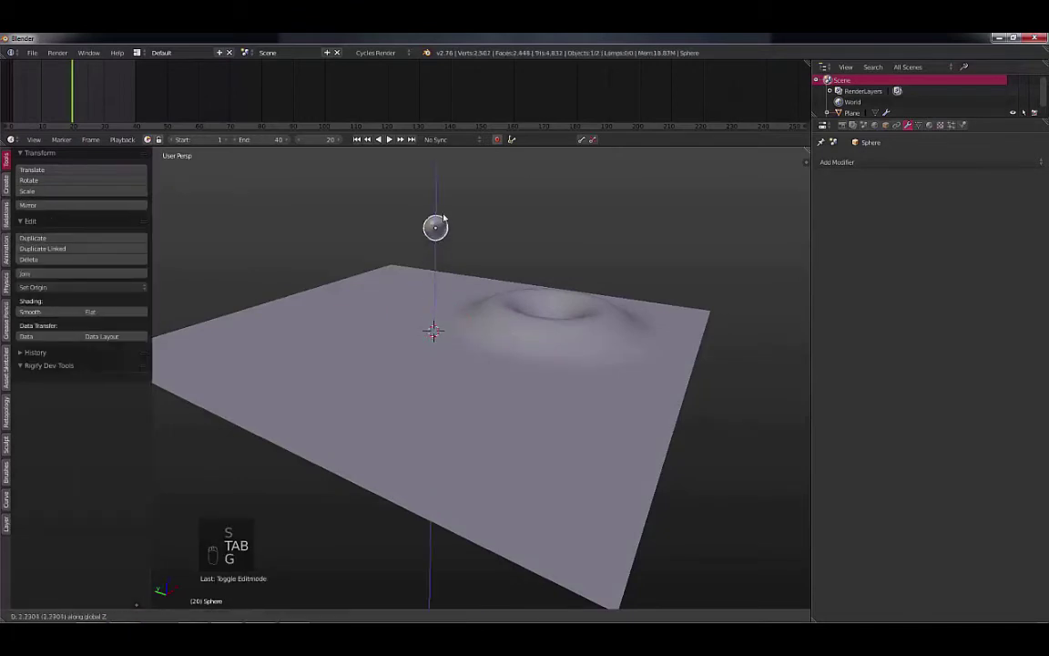
left_click(406, 333)
- Assign Sphere as the start position object of the plane's Wave modifier
right_click(496, 312)
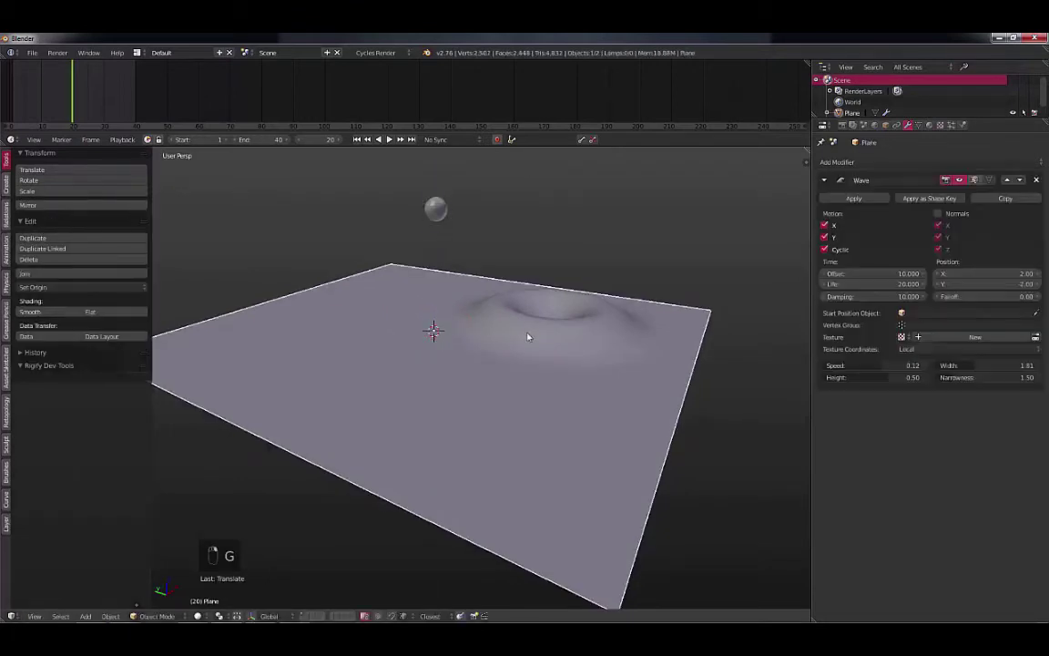
left_click(912, 315)
left_click(913, 329)
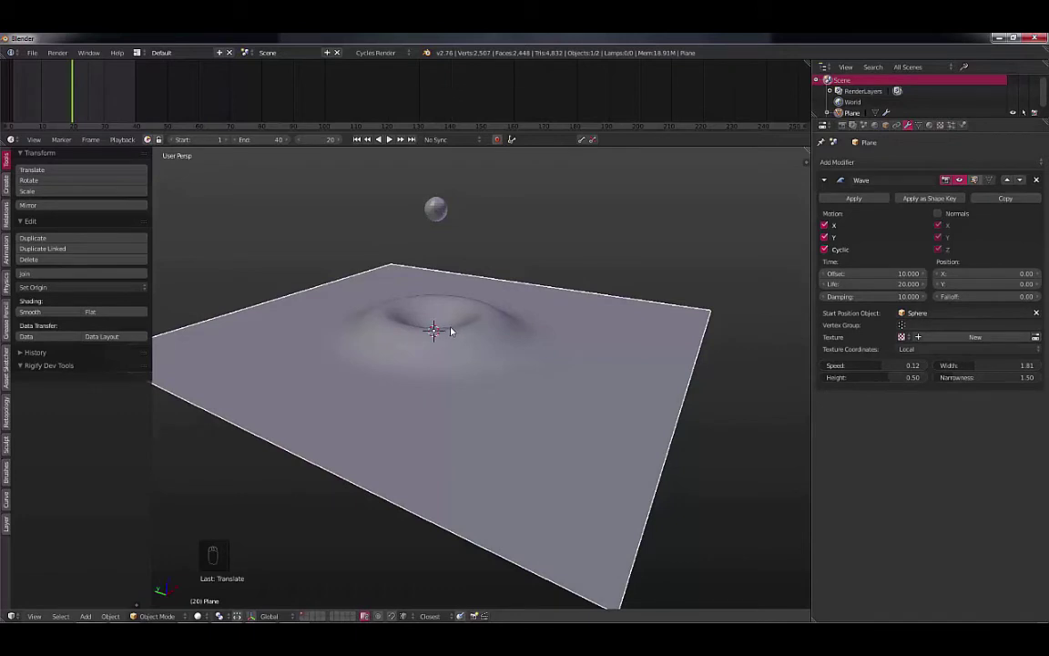
- Test moving the sphere freely, then move it horizontally with Z locked to about X -2.29, Y 2.56
right_click(436, 211)
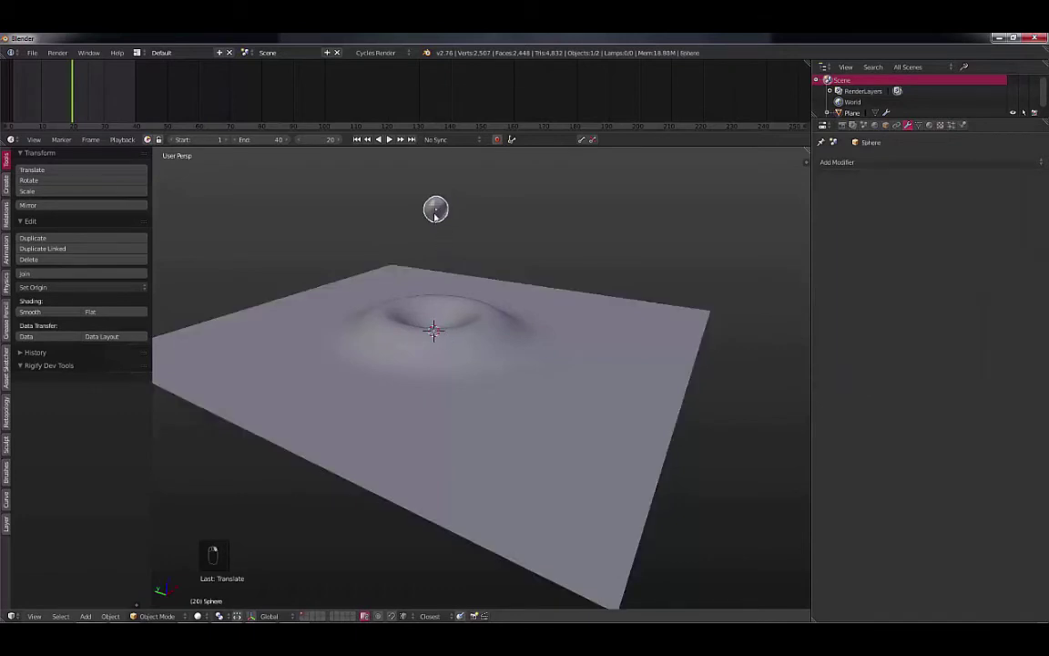
key("g")
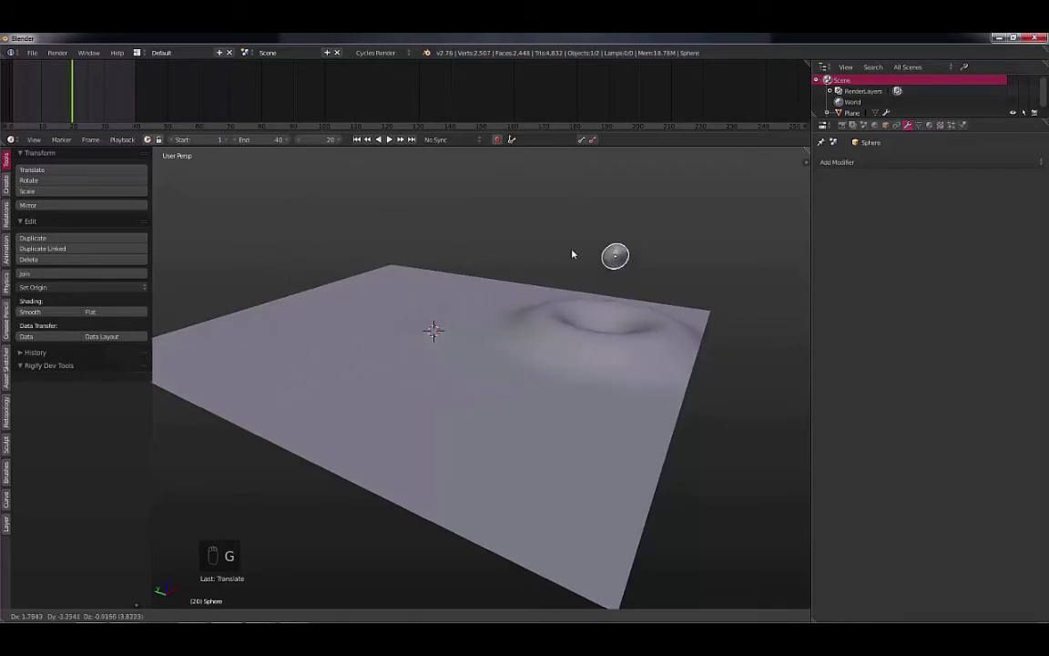
key("g")
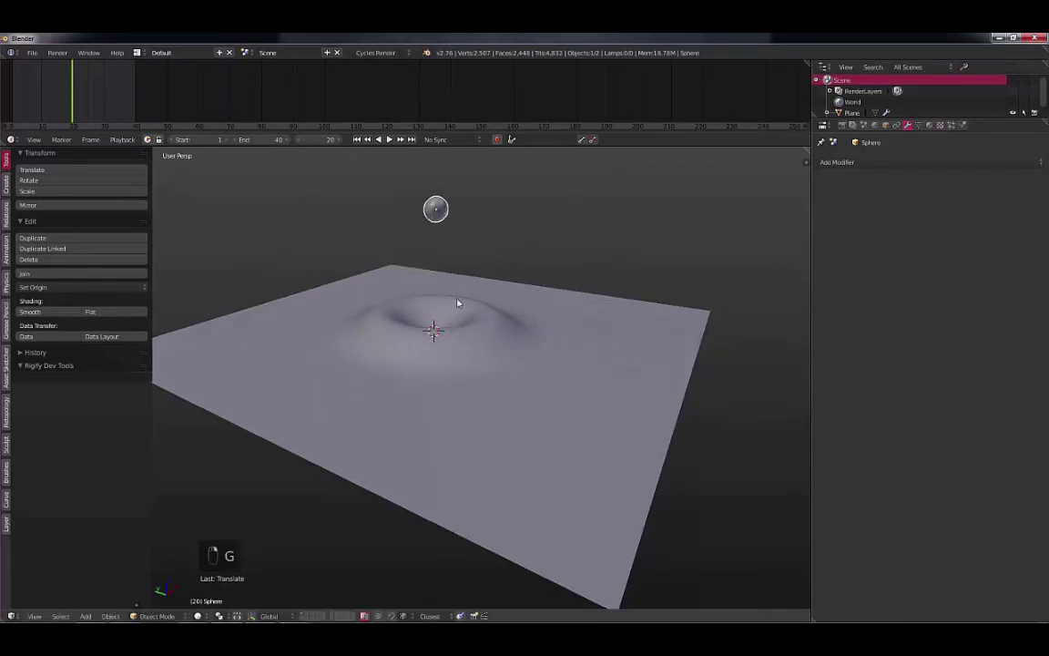
key("shift+z")
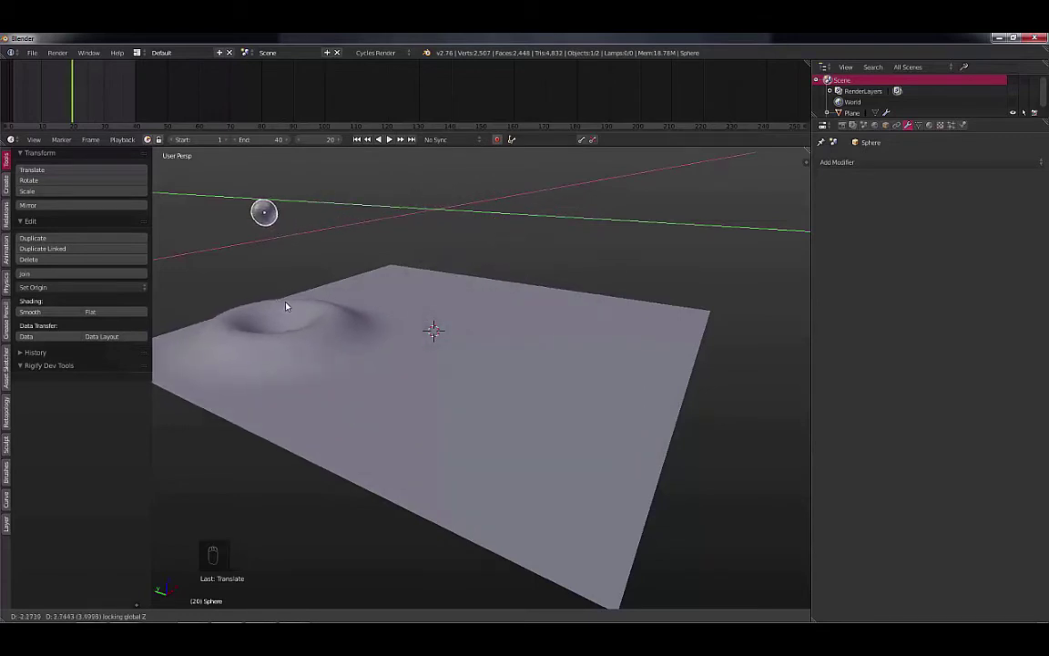
left_click(284, 303)
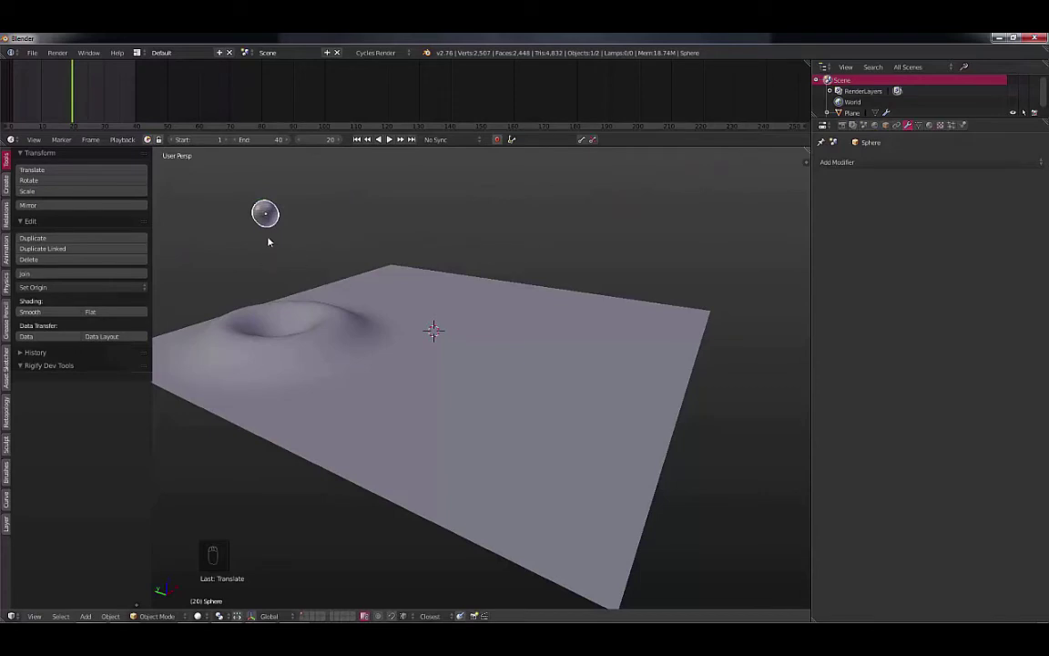
- Duplicate the sphere twice, placing one copy above the plane's back corner area and the other nearer the front
key("shift+d")
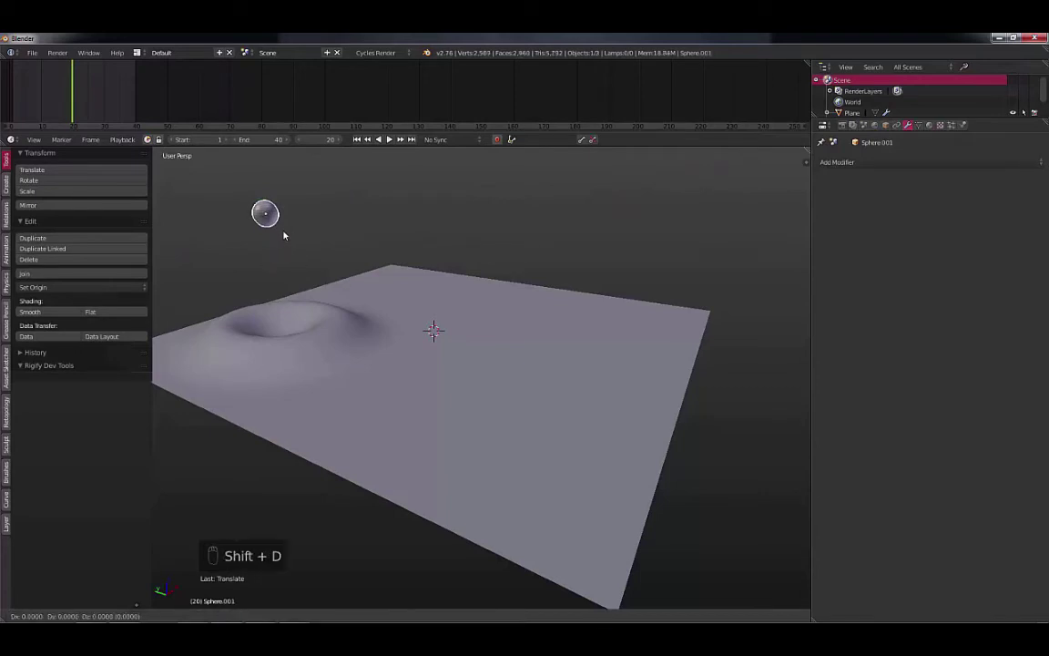
left_click(484, 220)
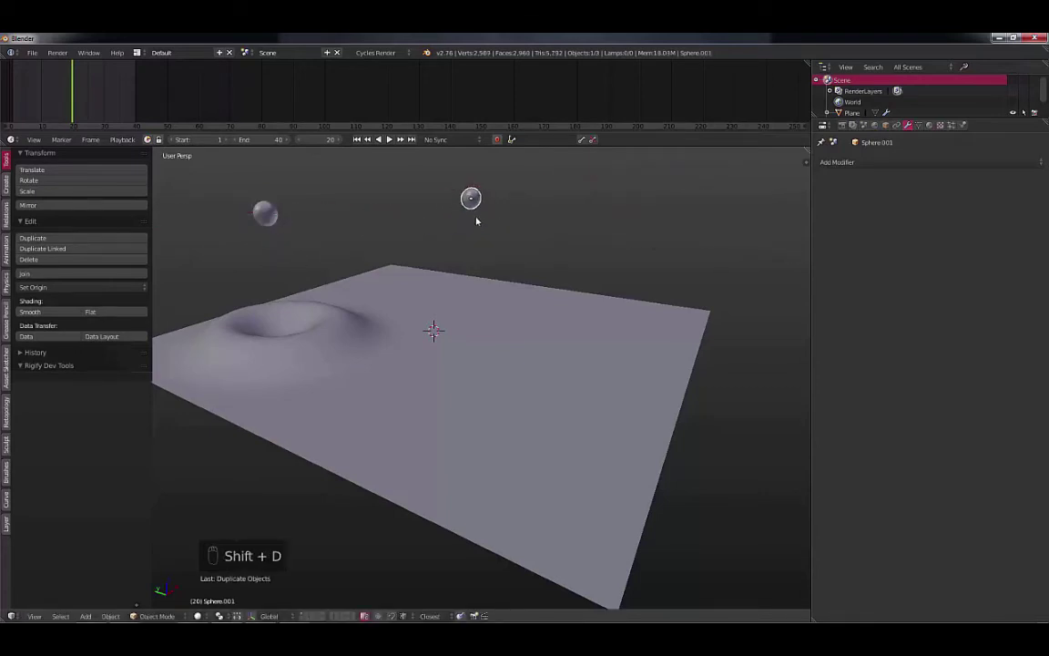
key("shift+d")
left_click(592, 287)
- Copy the plane's Wave modifier and set the copy's start position object to Sphere.001
right_click(587, 369)
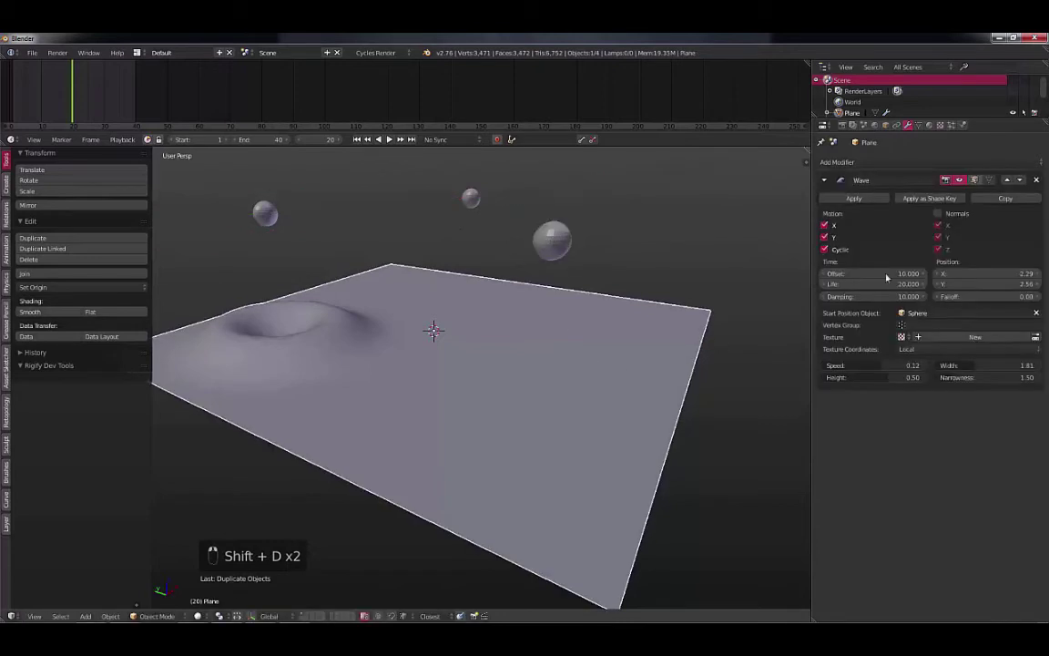
left_click(988, 198)
left_click(924, 534)
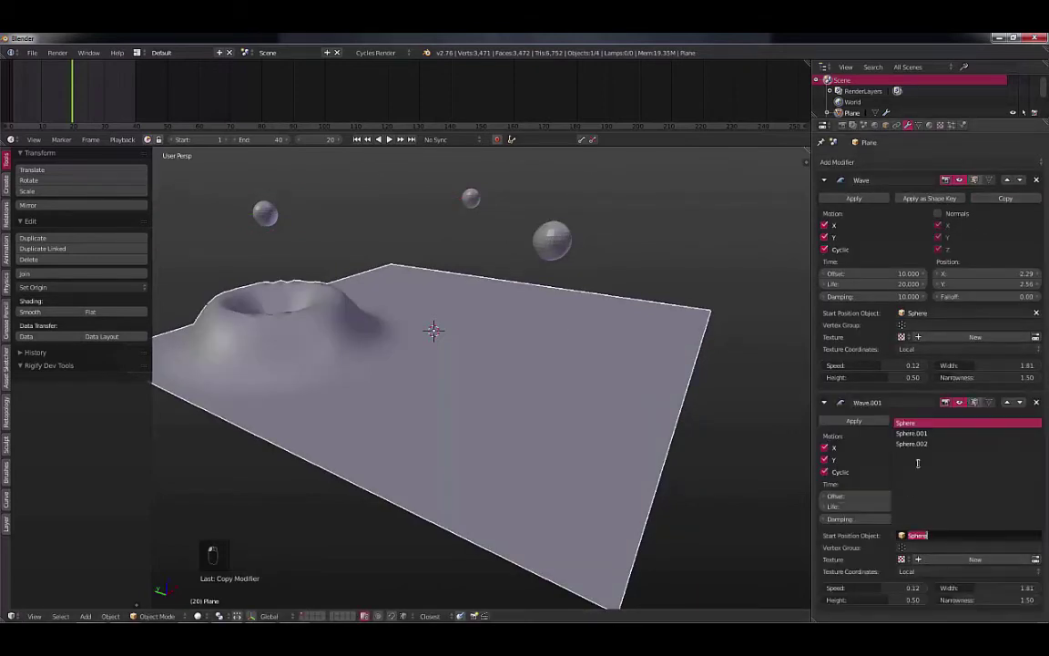
left_click(918, 438)
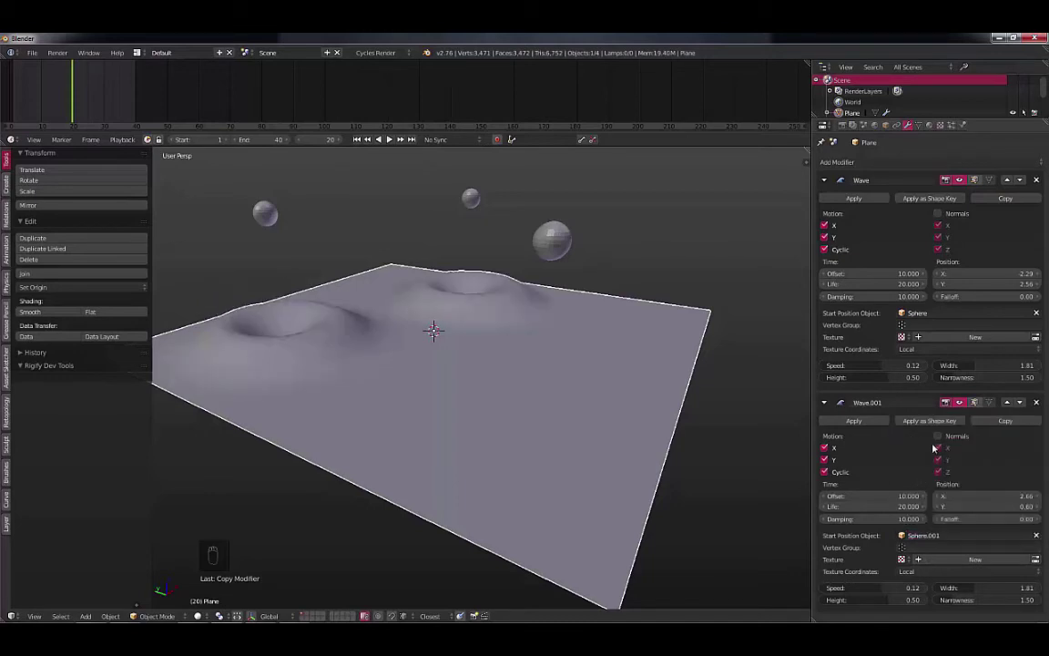
- Copy the Wave.001 modifier and set the new copy's start position object to Sphere.002, collapsing the earlier modifiers
left_click(893, 179)
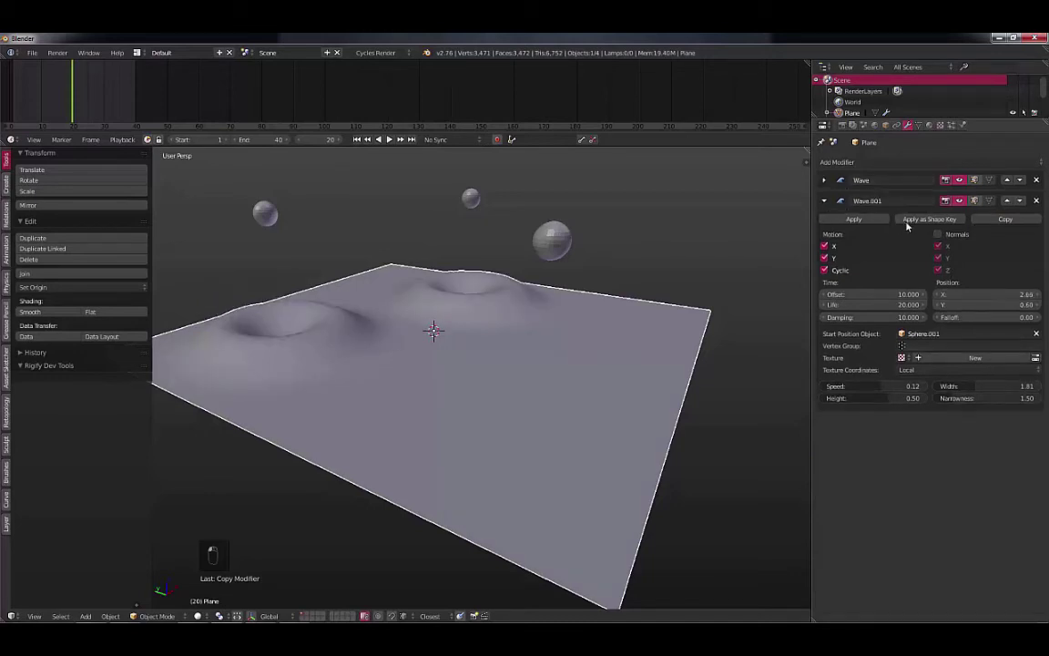
left_click(1003, 219)
left_click(824, 201)
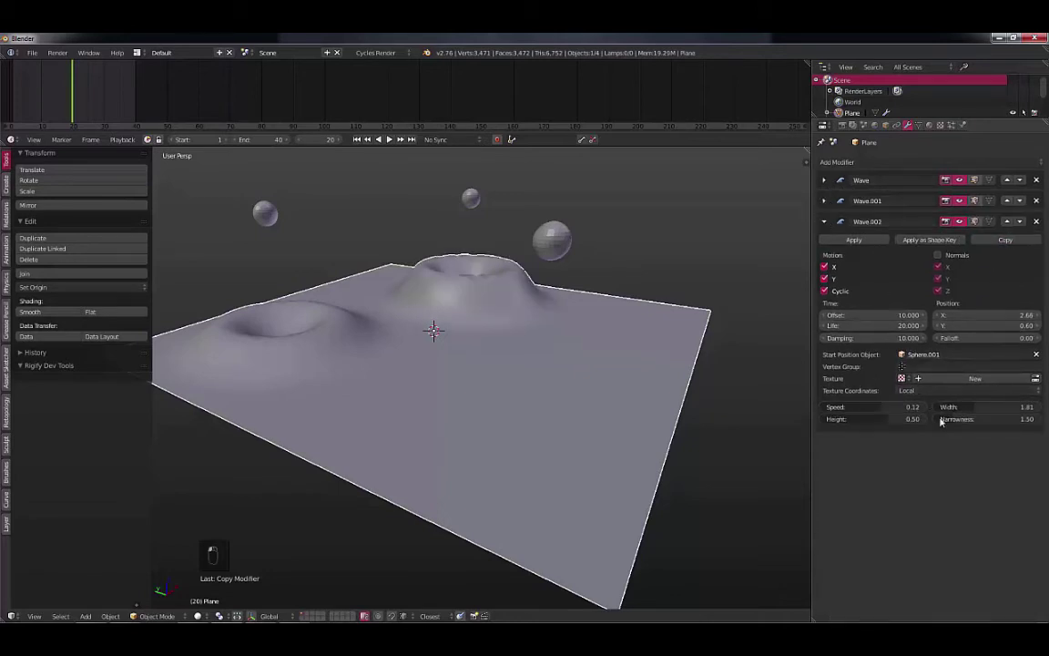
left_click(923, 354)
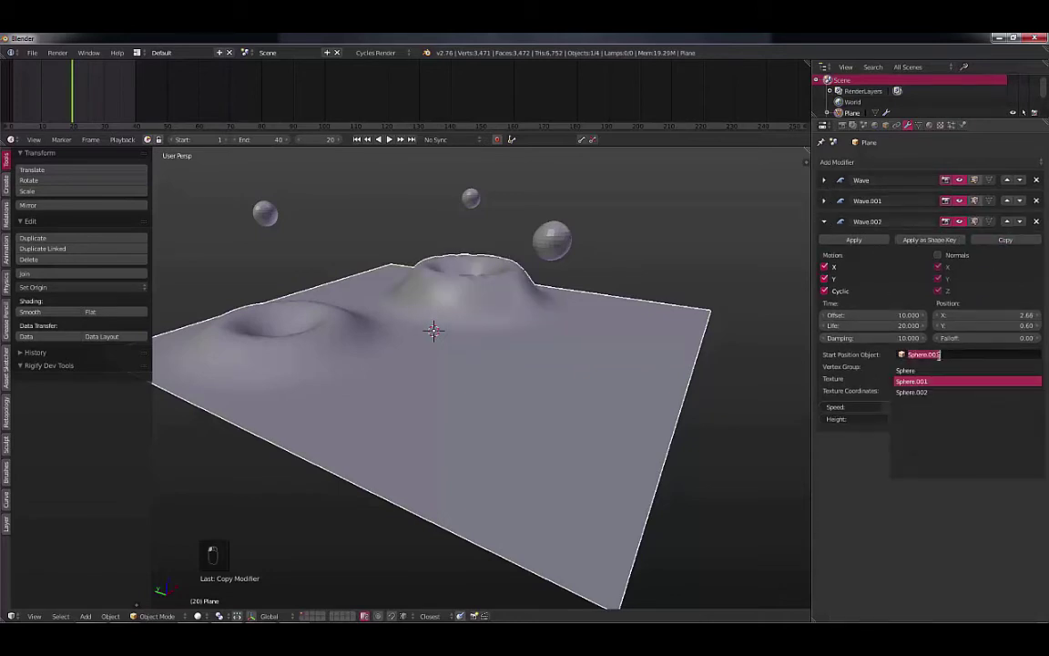
left_click(915, 392)
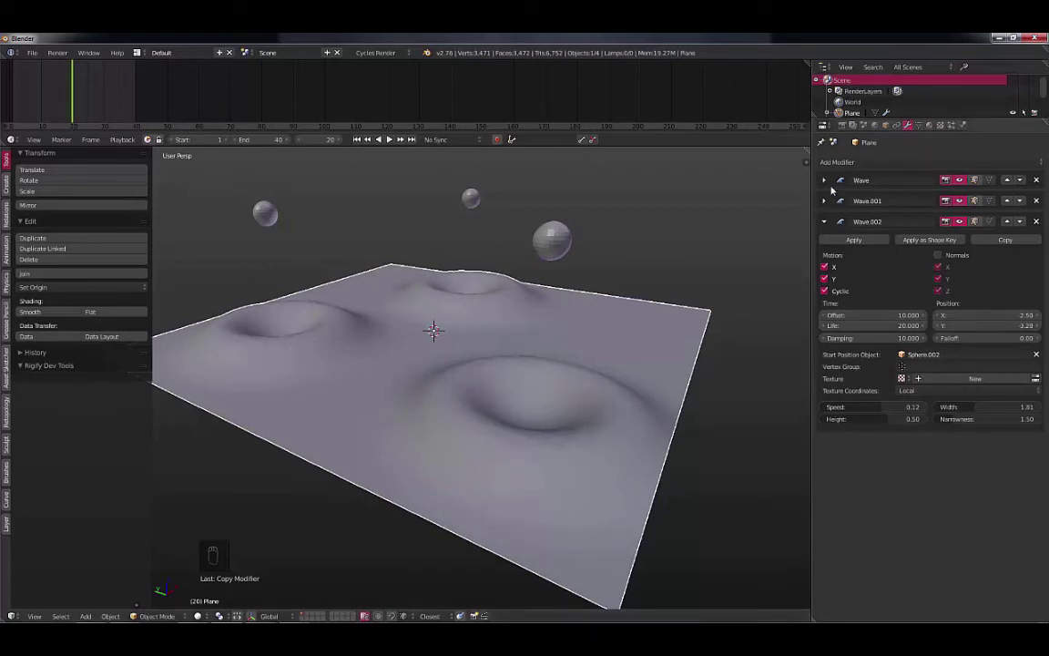
- Try a time offset of 30 on the Wave.002 modifier, then set it to 25
left_click(899, 317)
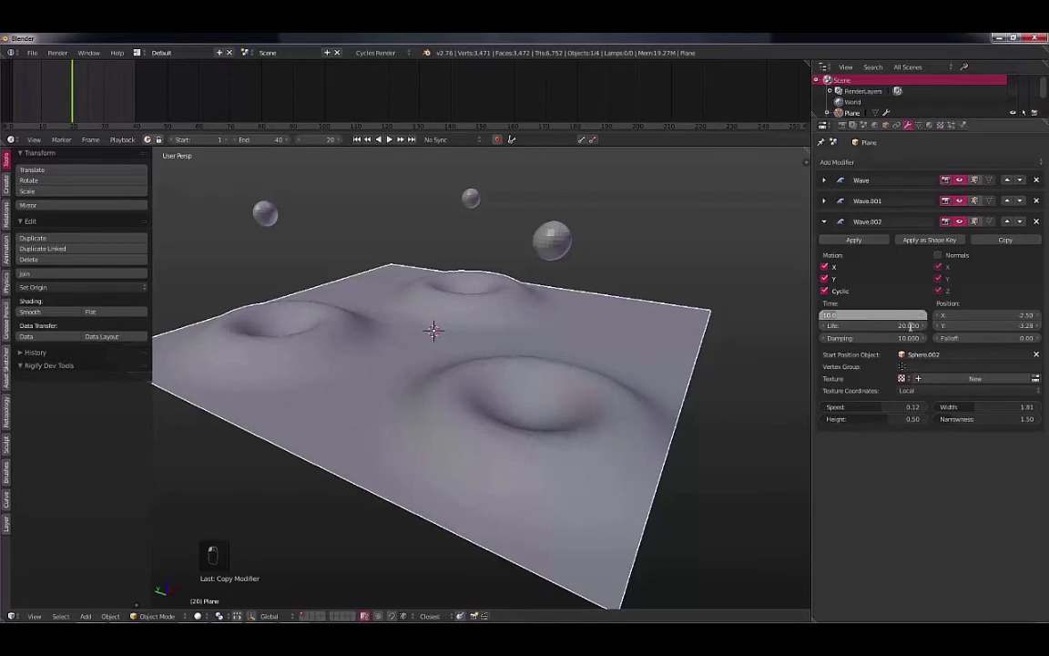
type("30")
key("Return")
left_click(903, 319)
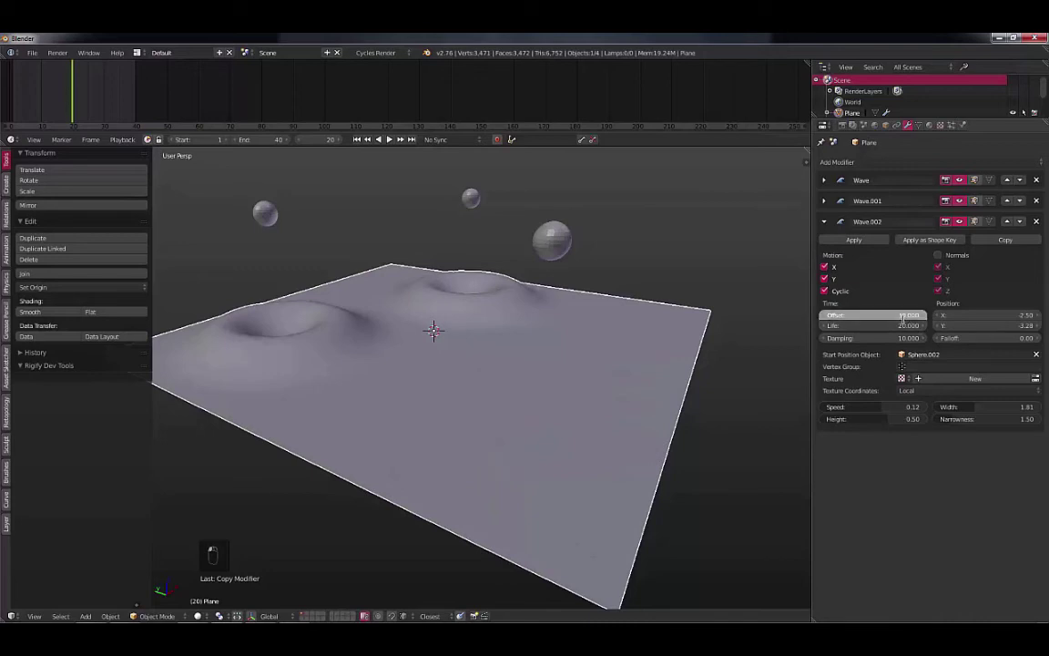
type("25")
key("Return")
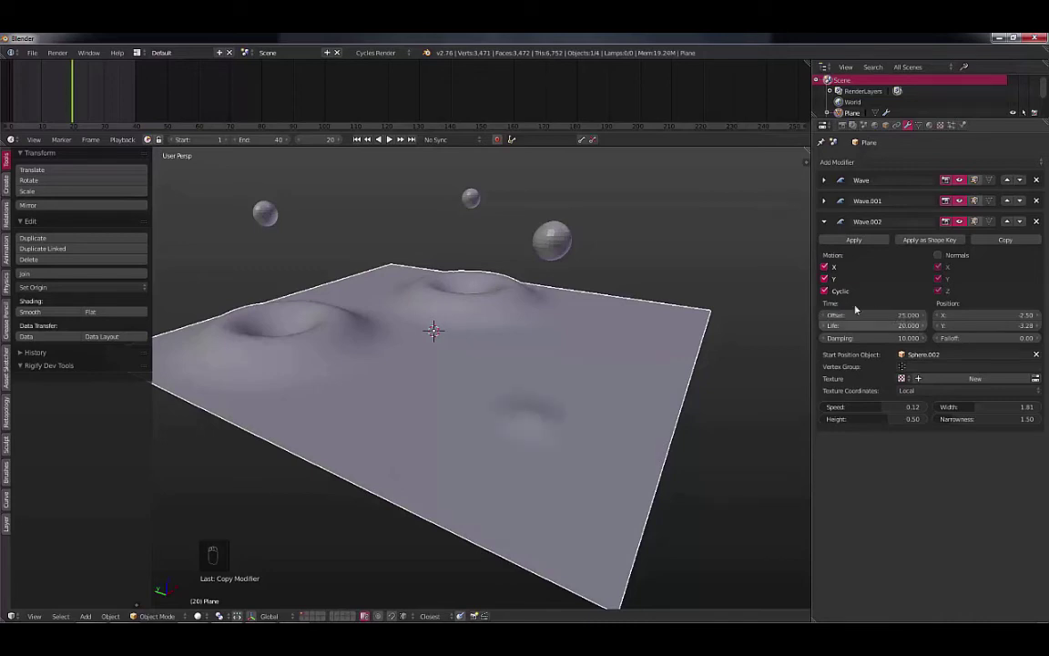
- Expand the Wave.001 modifier and set its time offset to 15
left_click(824, 200)
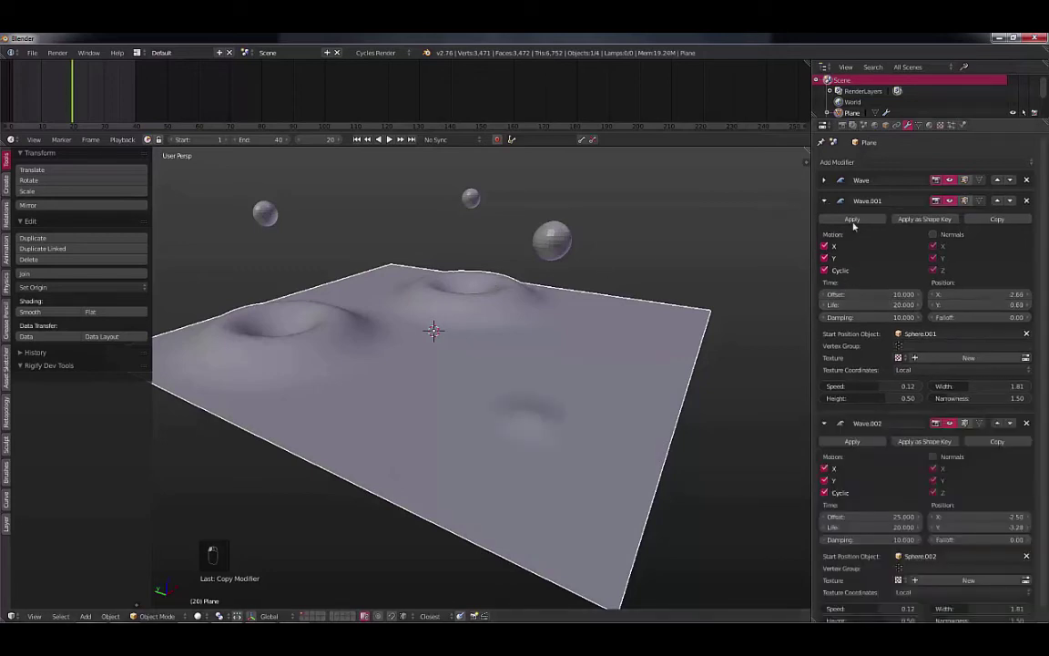
left_click(901, 294)
type("1")
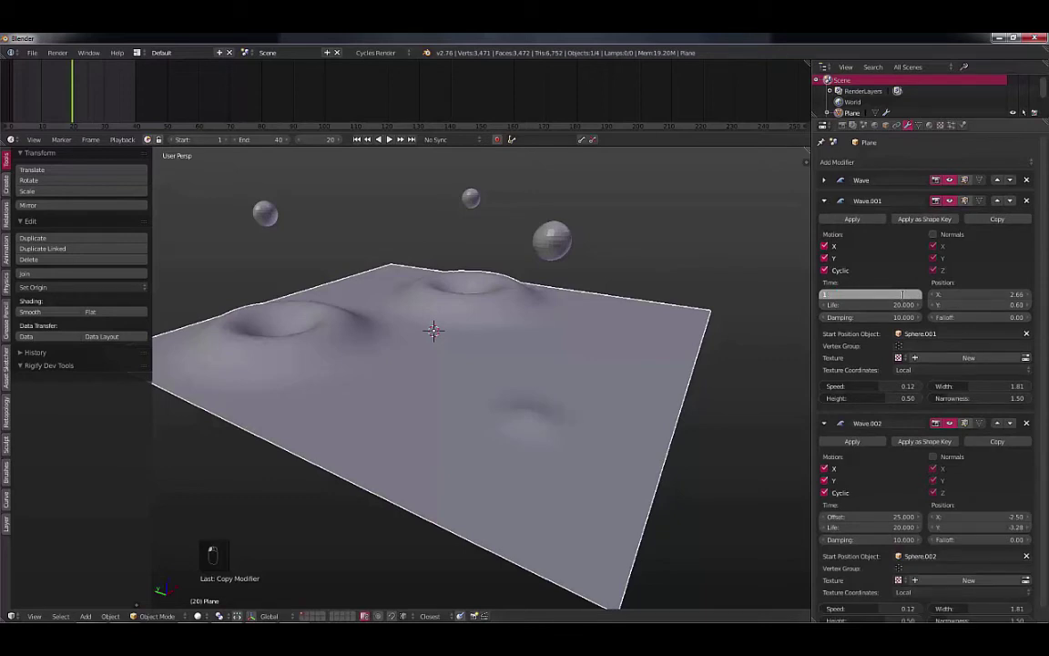
type("5")
key("Return")
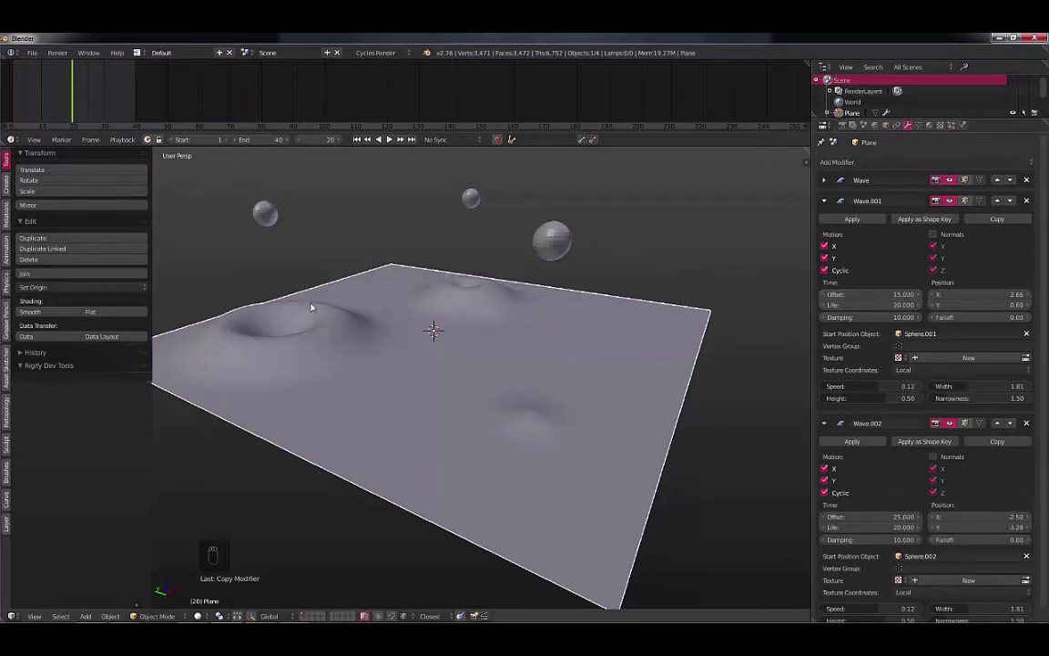
- Play the animation from the start to check the three staggered waves, and try moving the front sphere during playback
key("shift+Left")
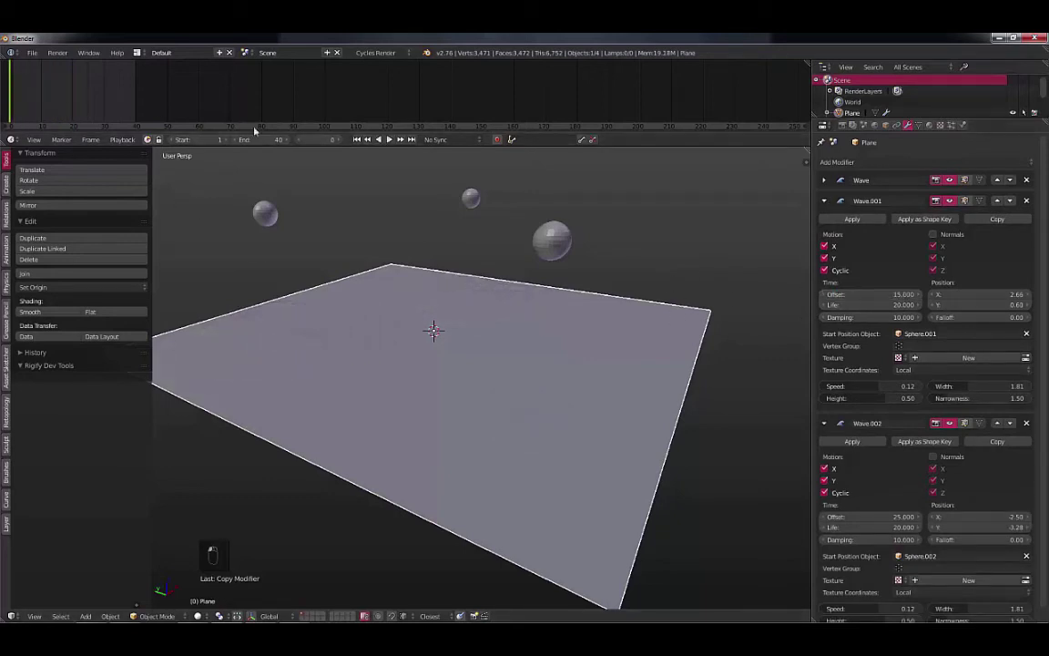
key("alt+a")
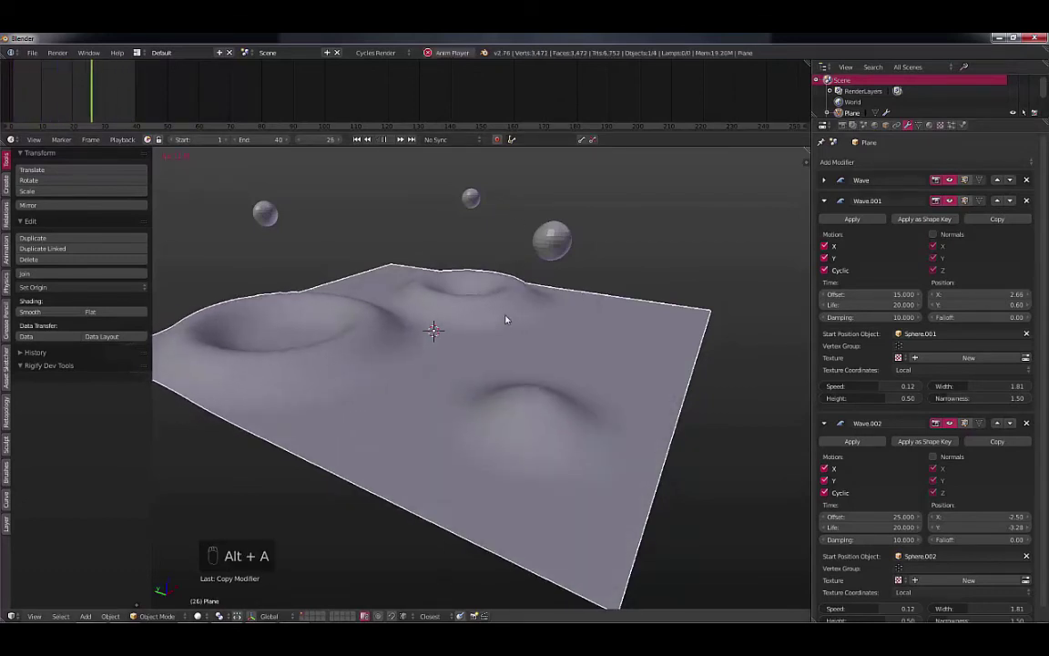
right_click(564, 241)
key("g")
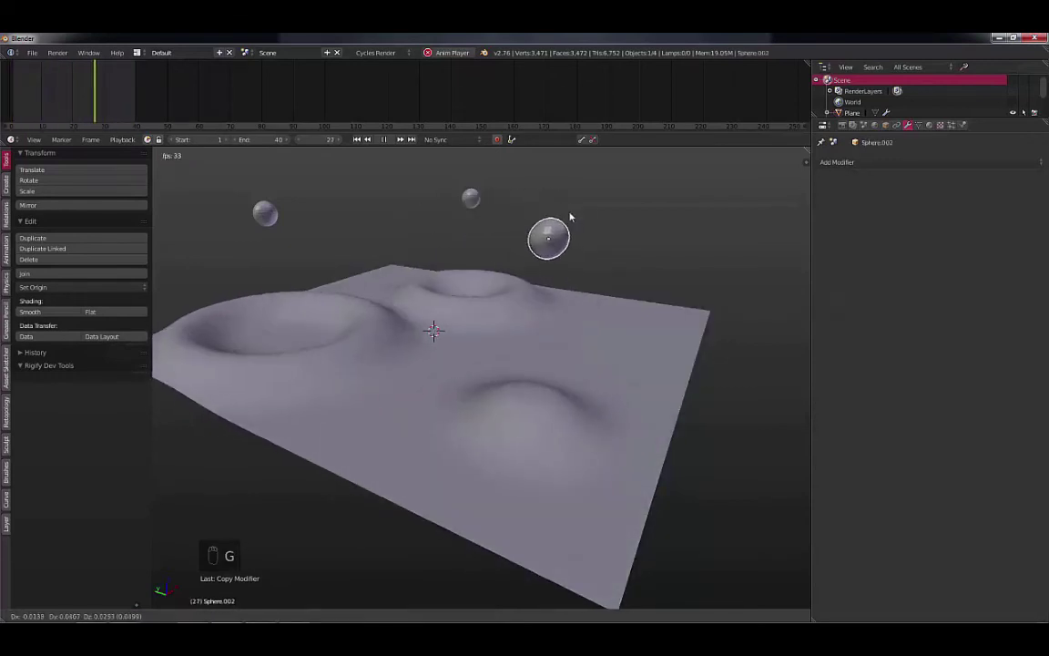
key("Escape")
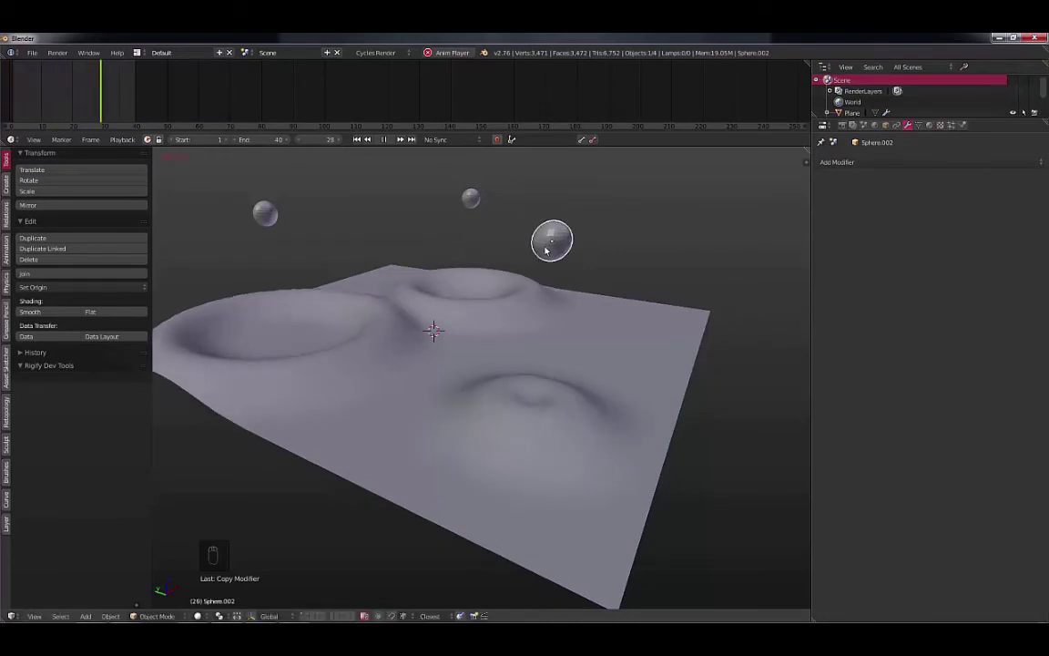
key("Escape")
- Remove the Wave.001 and Wave.002 modifiers from the plane and expand the remaining Wave modifier
right_click(583, 341)
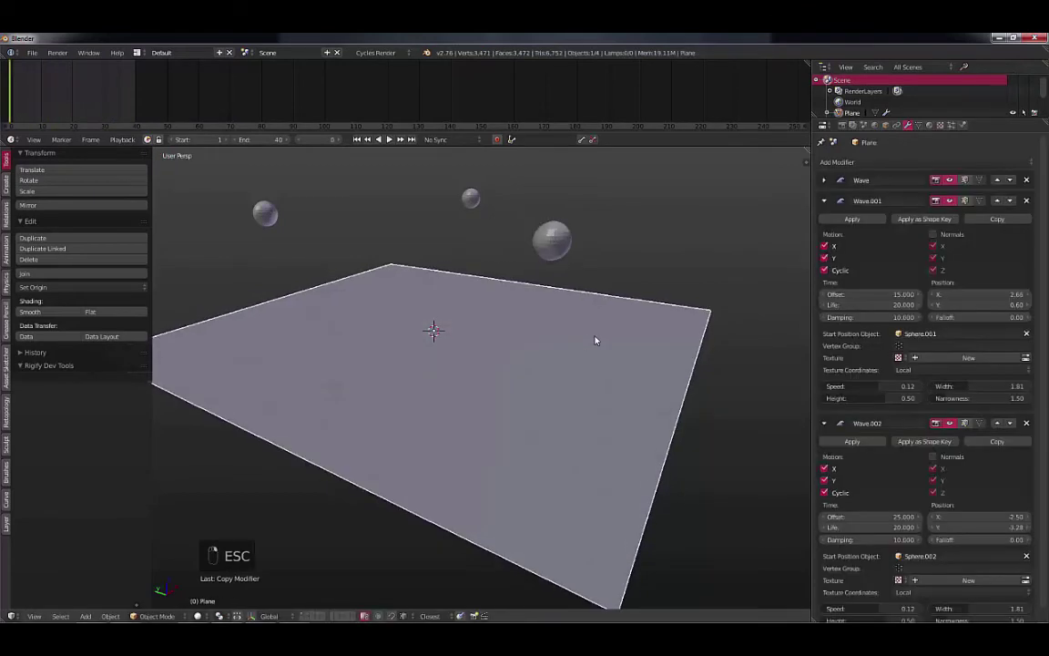
left_click(1027, 200)
left_click(1026, 201)
left_click(824, 179)
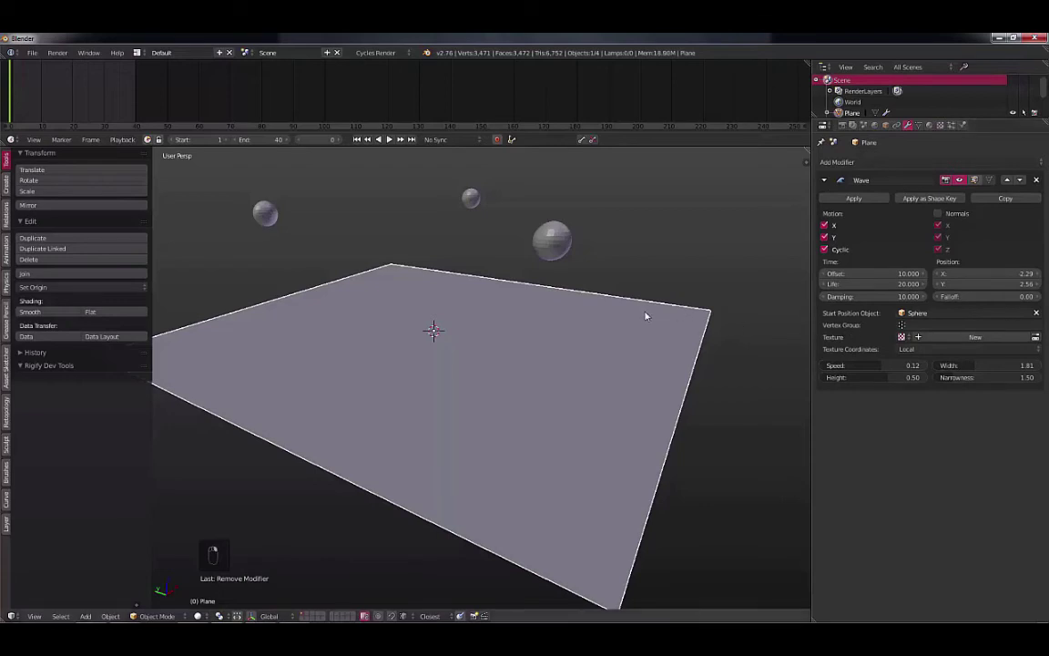
- Enter Edit Mode on the plane and select a single edge loop just inside its right edge
left_click(919, 125)
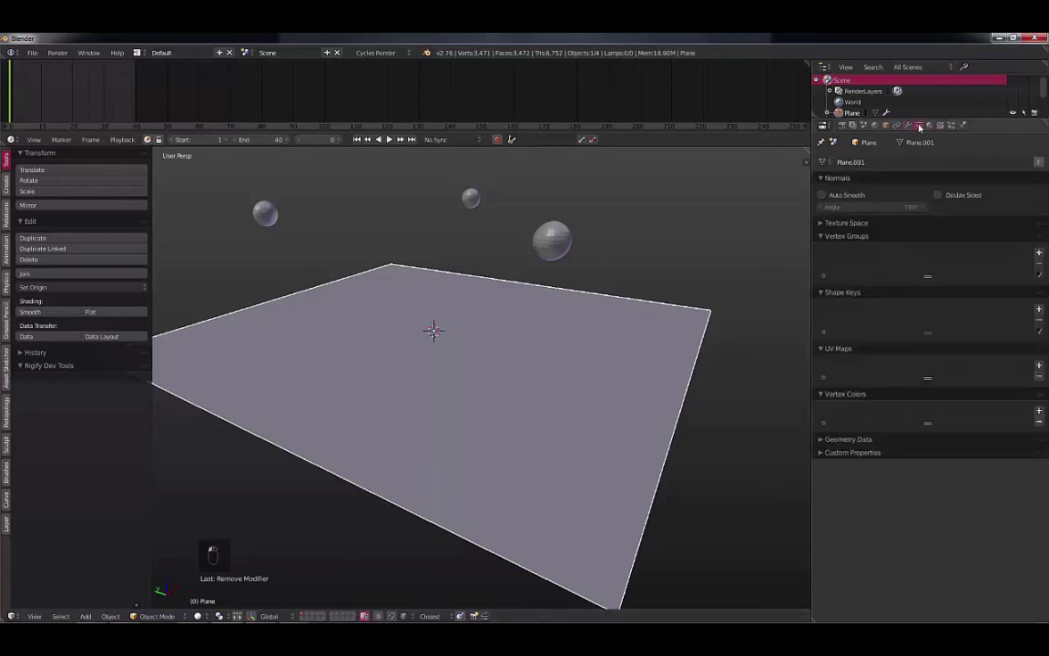
key("Tab")
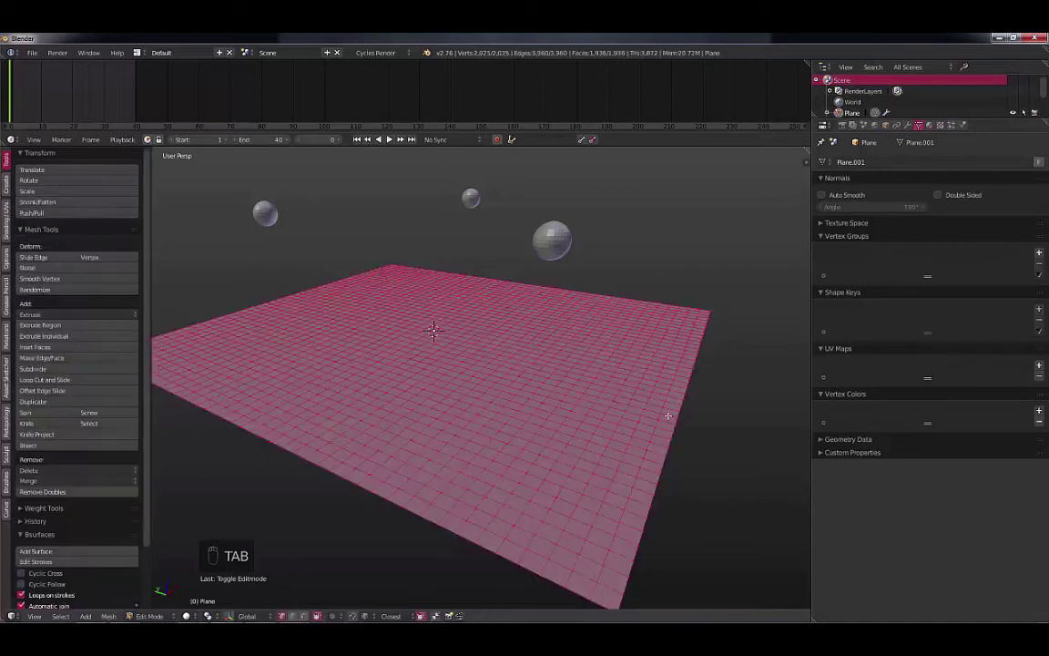
right_click(673, 411, "alt")
right_click(659, 416, "alt")
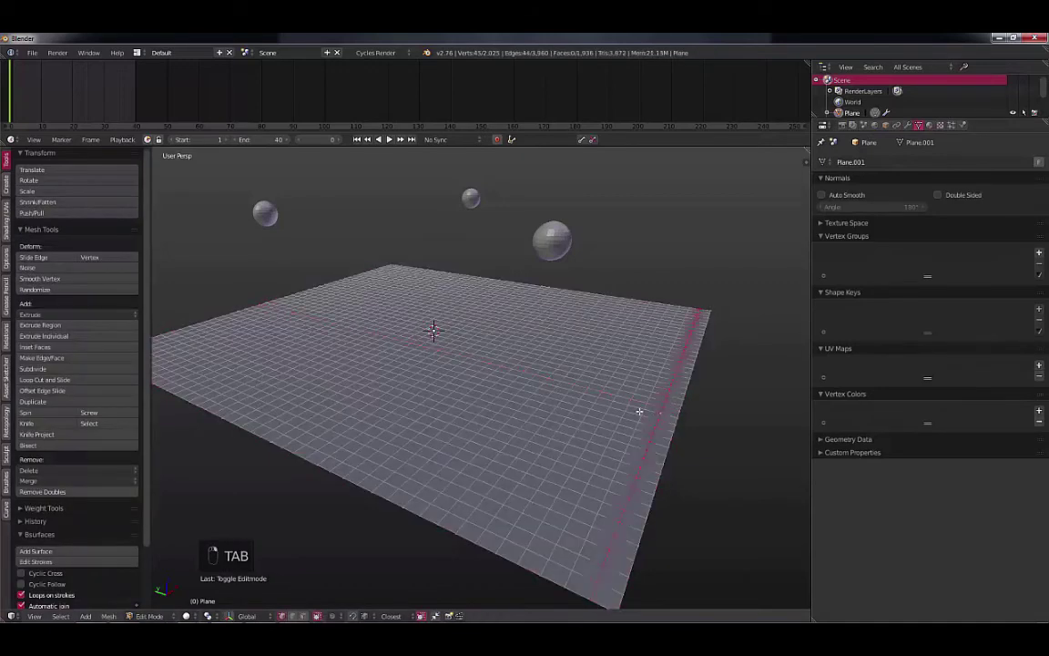
key("ctrl+z")
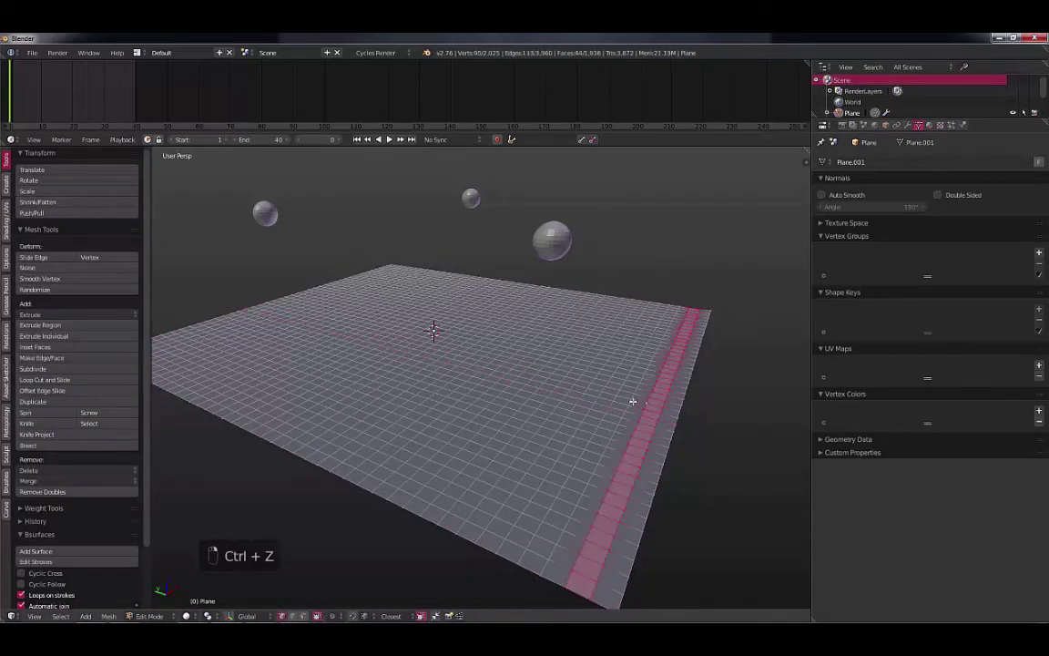
key("ctrl+z")
- Grow the edge loop selection 15 times so it covers a wide strip along the plane's right side
key("ctrl+KP_Add")
key("ctrl+KP_Add")
key("ctrl+KP_Add")
key("ctrl+KP_Add")
key("ctrl+KP_Add")
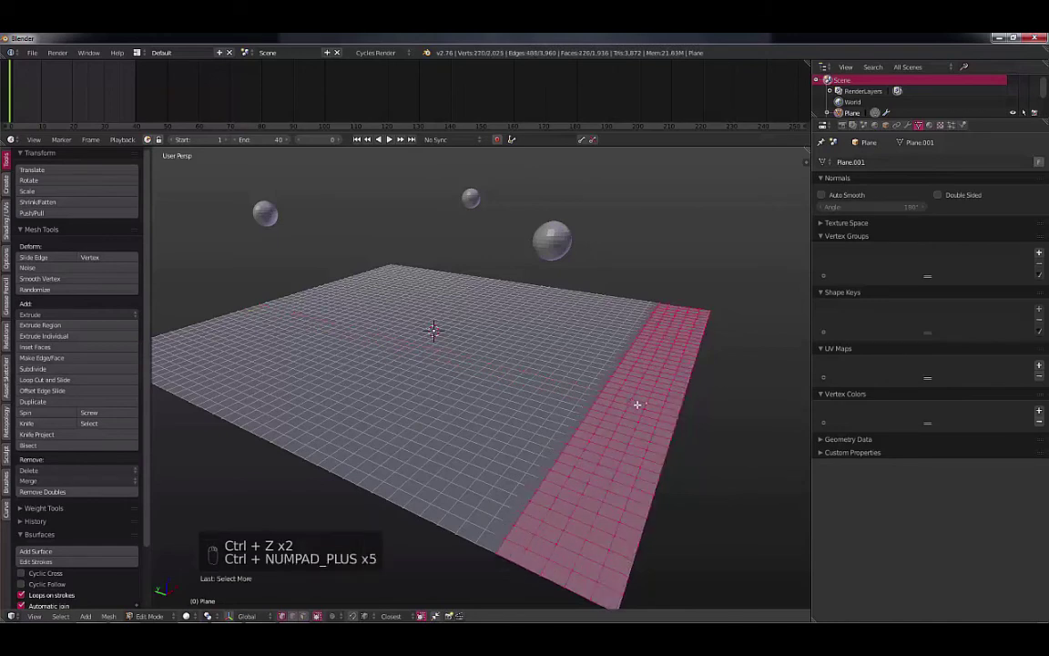
key("ctrl+KP_Add")
key("ctrl+KP_Add")
key("ctrl+KP_Add")
key("ctrl+KP_Add")
key("ctrl+KP_Add")
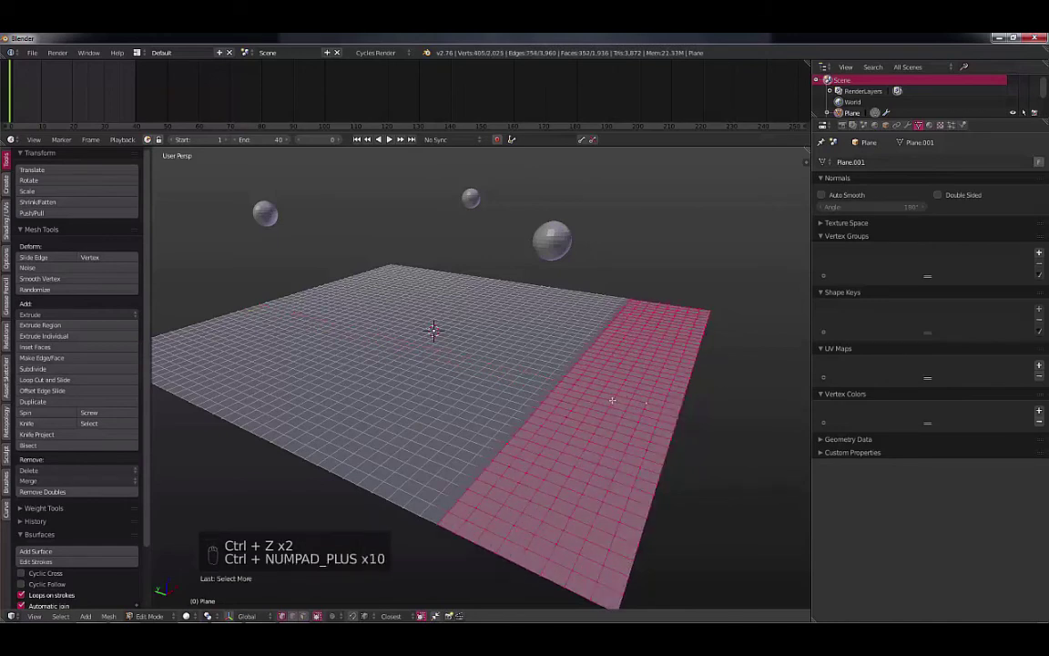
key("ctrl+KP_Add")
key("ctrl+KP_Add")
key("ctrl+KP_Add")
key("ctrl+KP_Add")
key("ctrl+KP_Add")
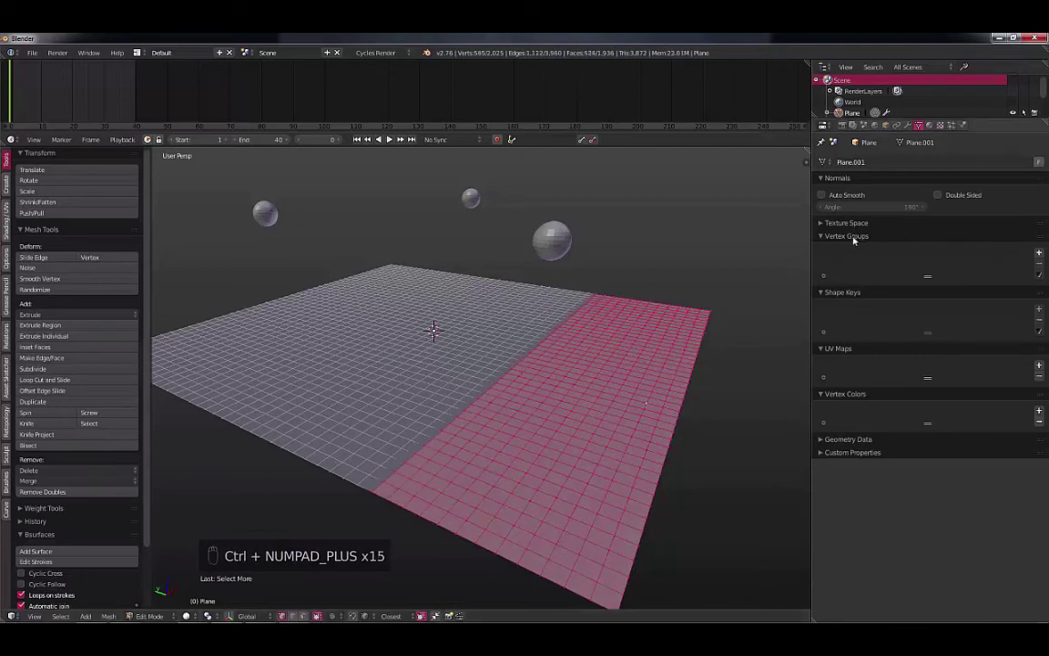
- Add a vertex group to the plane, assign the selected vertices to it and name it "wave"
left_click(1038, 252)
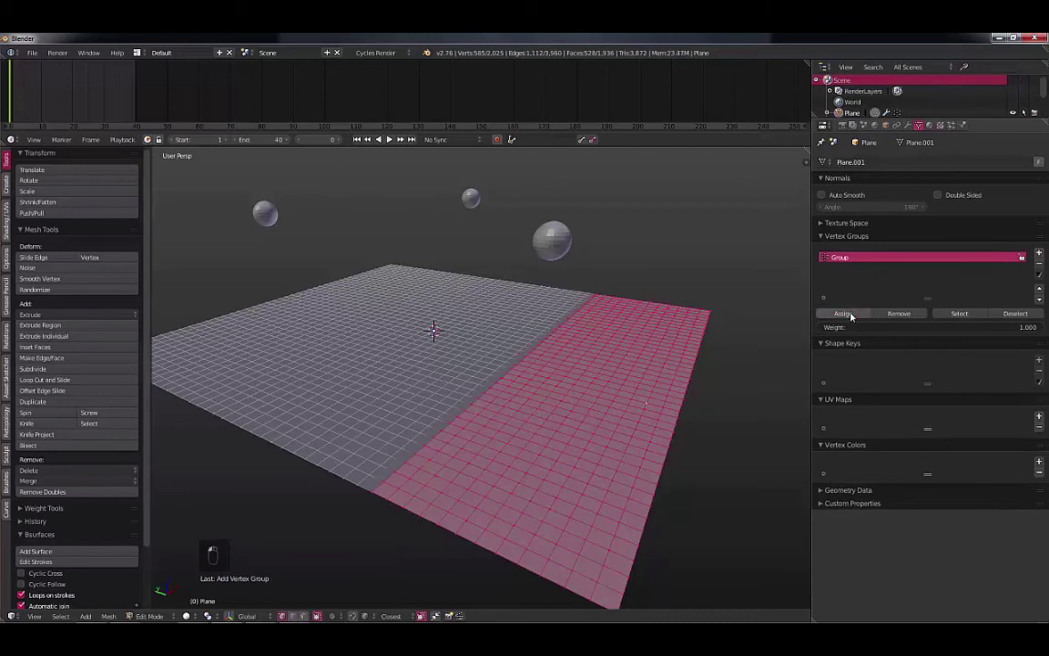
double_click(841, 259)
type("wave")
- Return to Object Mode and set the Wave modifier's vertex group to "wave"
left_click(908, 125)
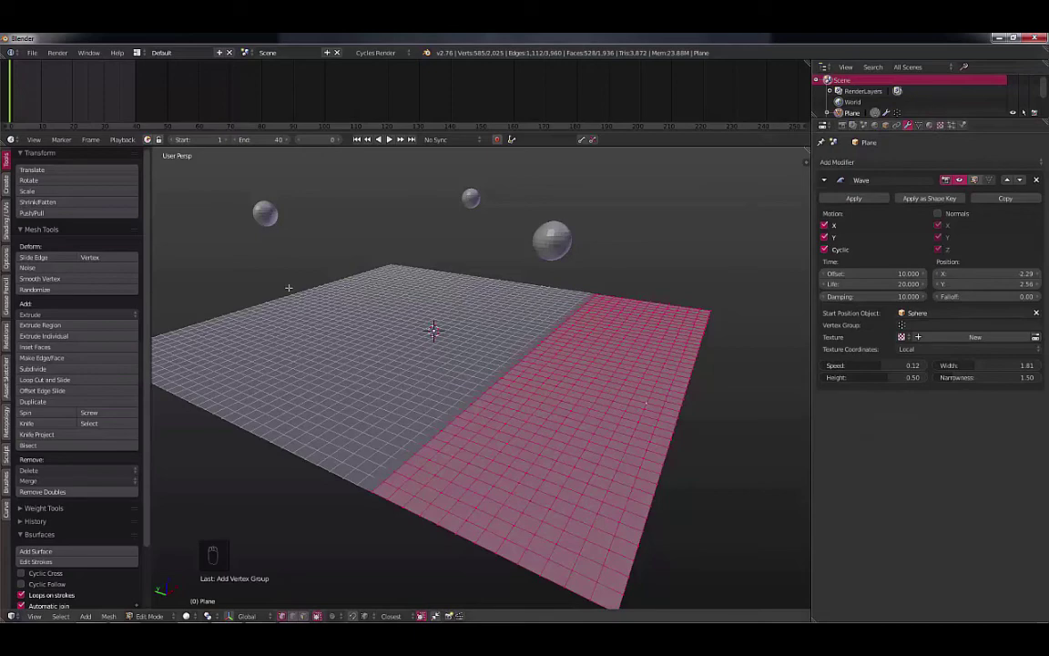
key("Tab")
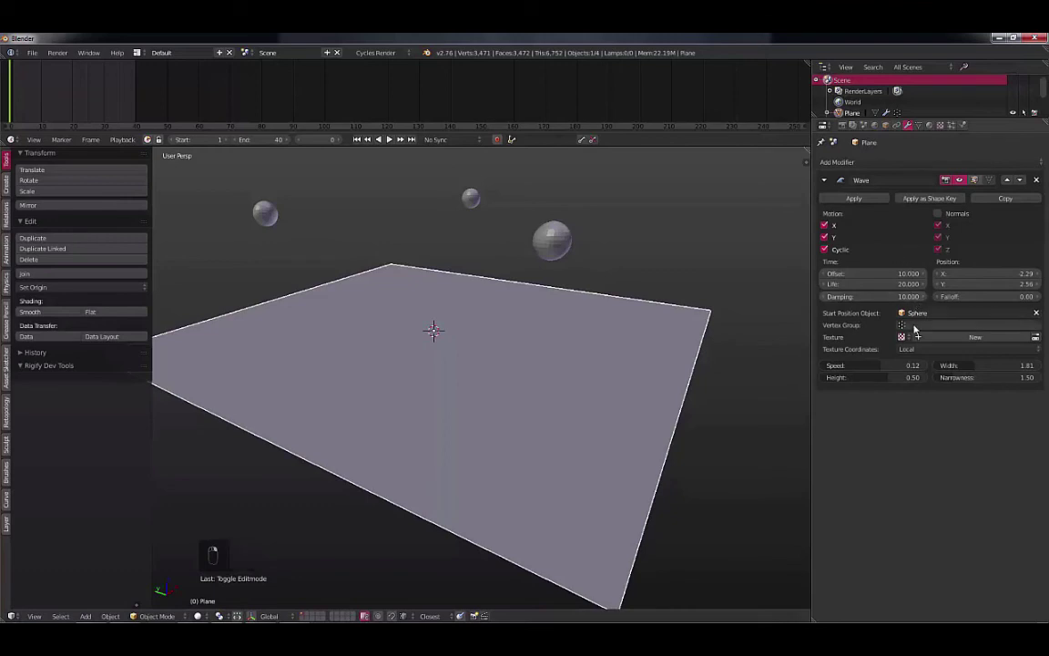
left_click(916, 326)
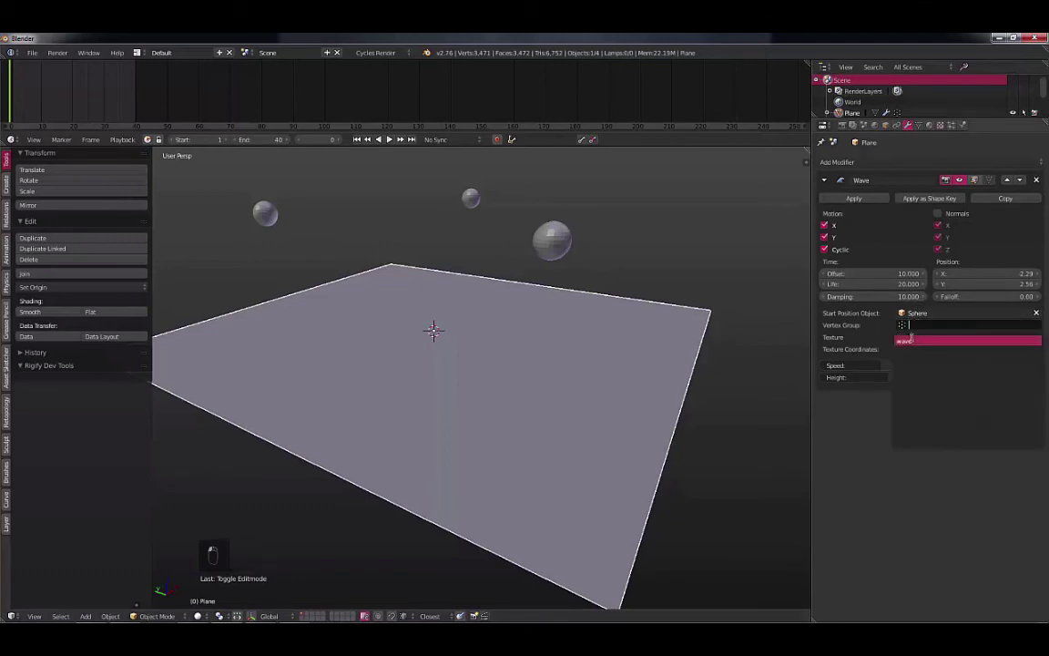
left_click(913, 341)
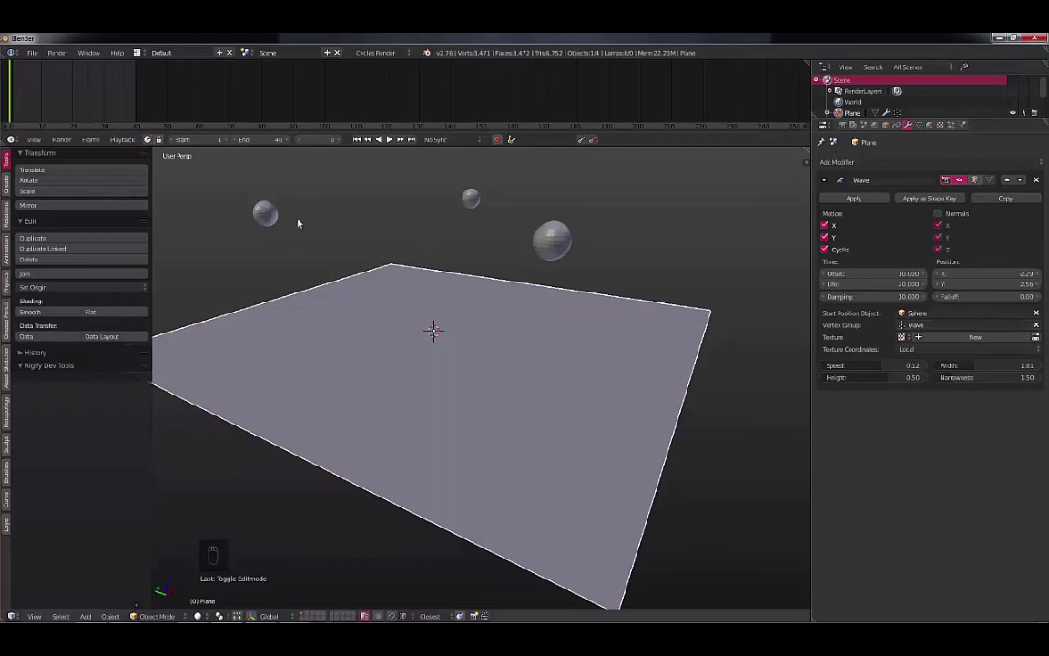
- Play the animation and move the start position sphere from the far left to above the plane's vertex group area
key("alt+a")
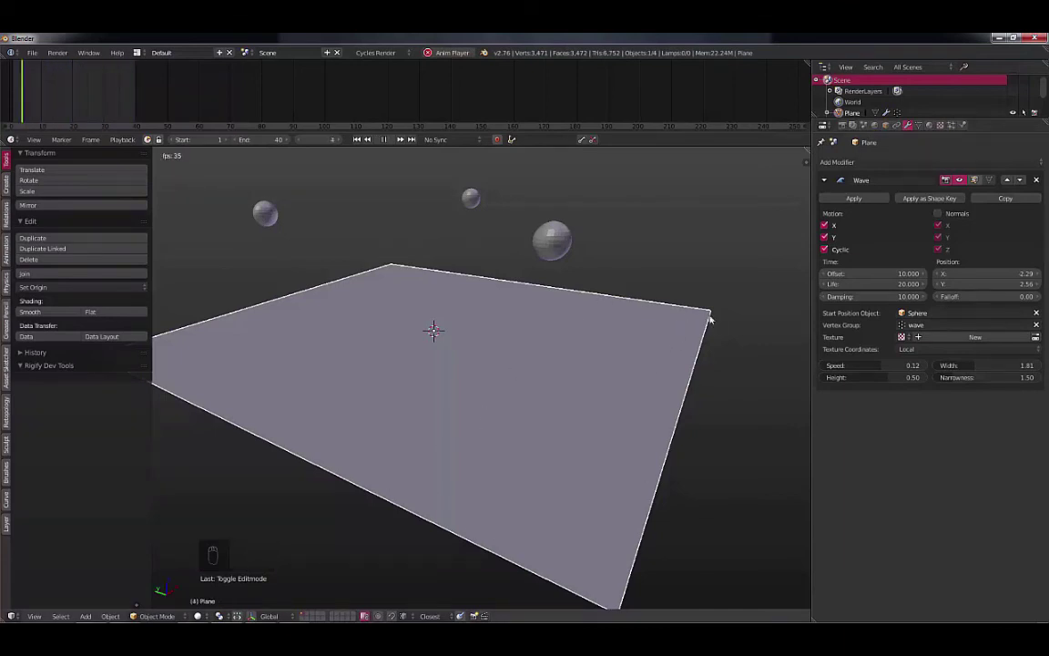
right_click(264, 214)
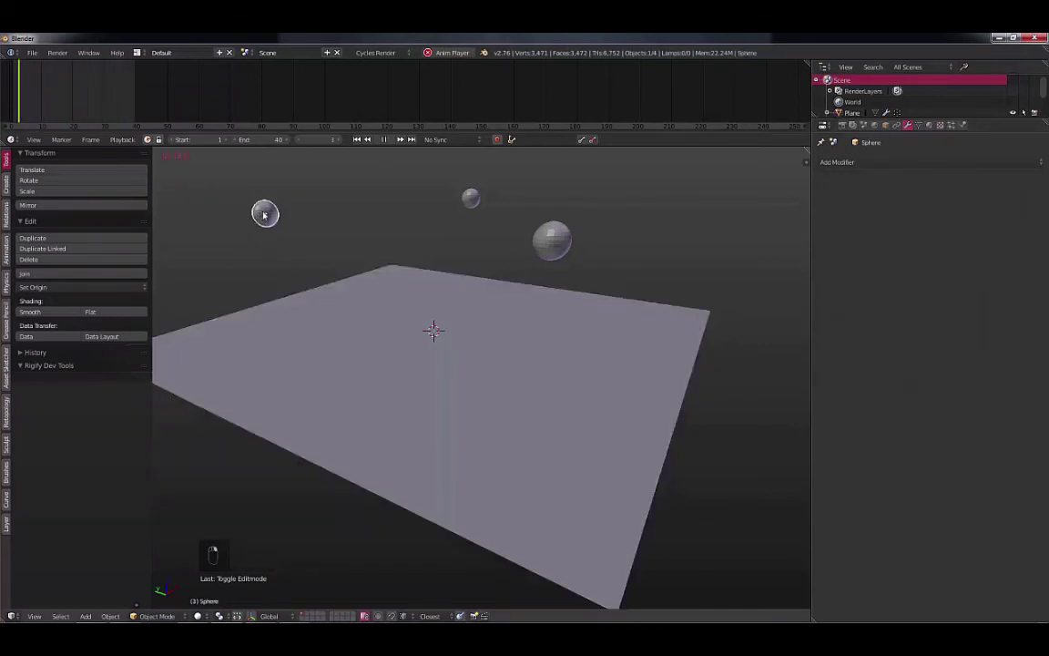
key("g")
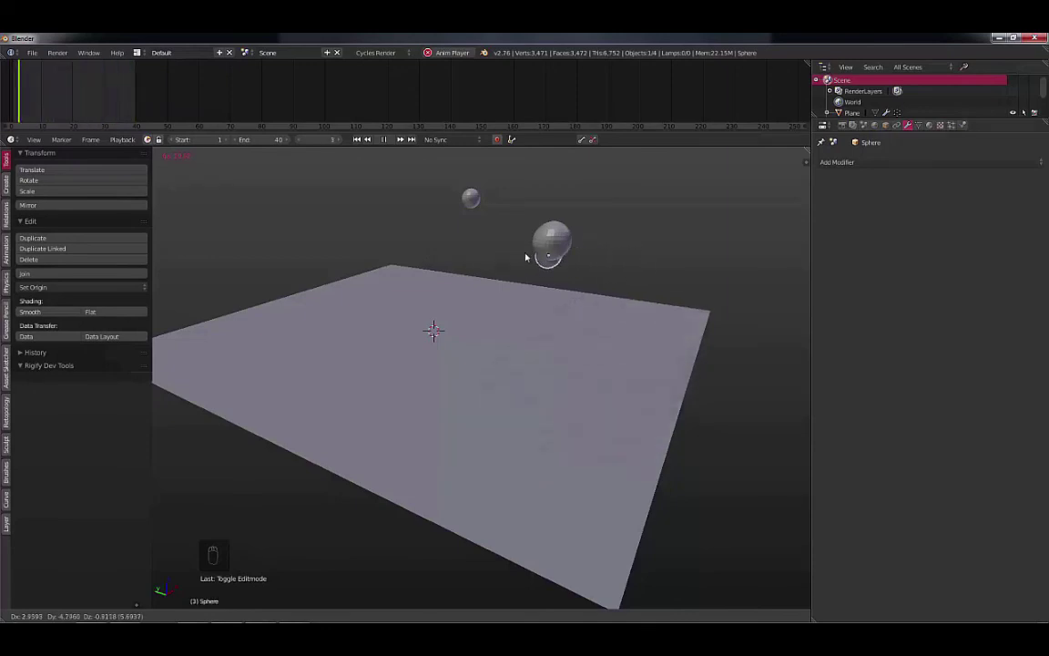
left_click(619, 259)
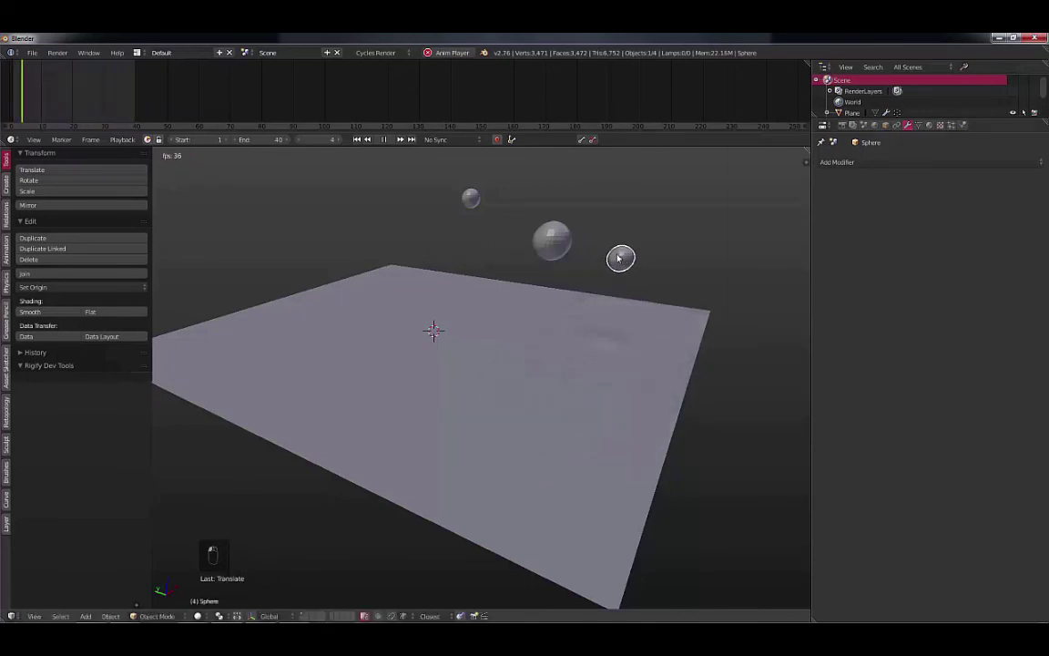
- Stop the playback and select the plane again in the full scene view
key("Tab")
key("Tab")
key("KP_Divide")
key("Escape")
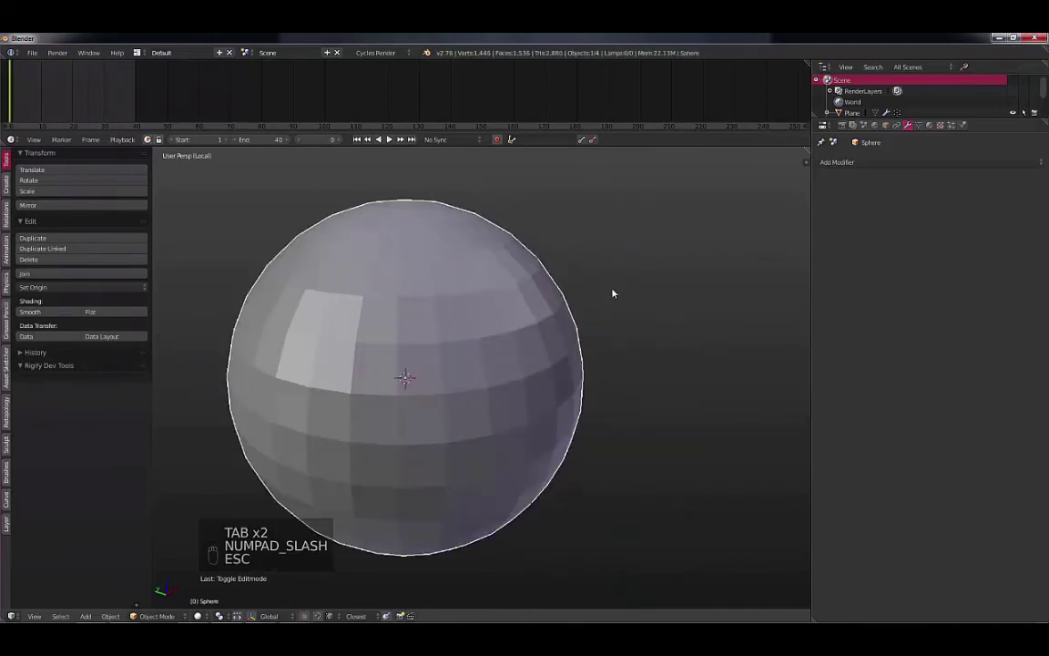
key("KP_Divide")
key("Escape")
right_click(651, 332)
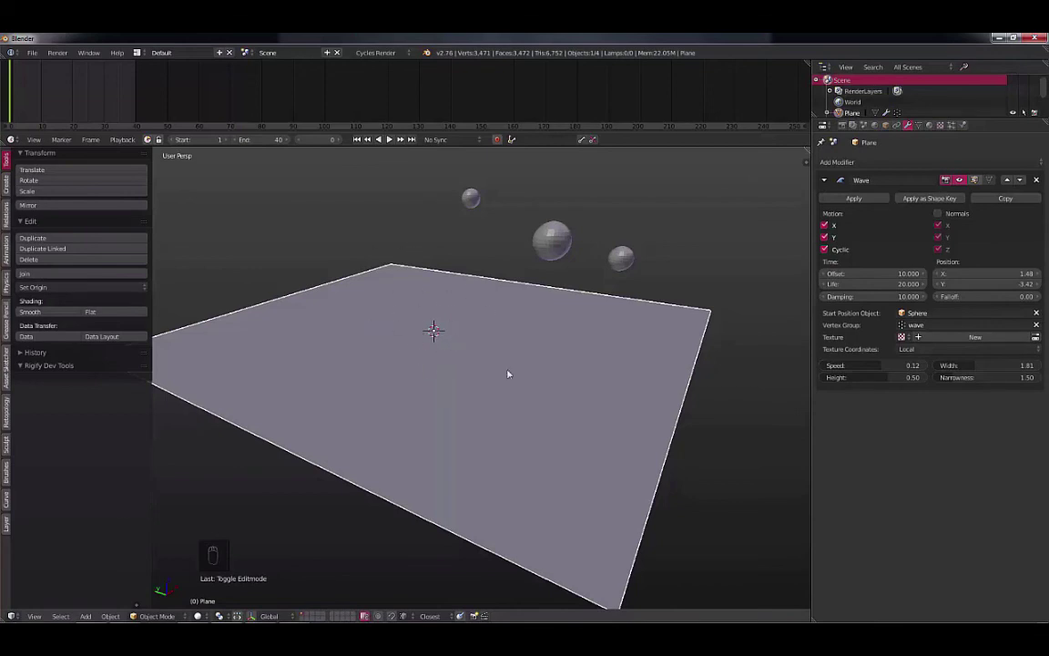
middle_click_drag(536, 398, 552, 370)
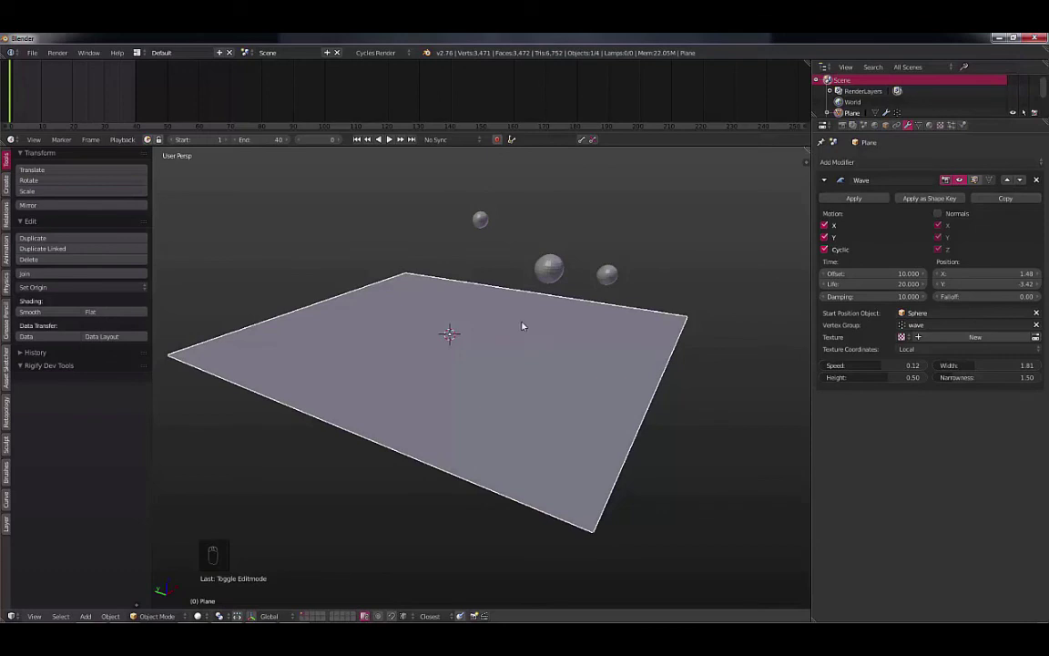
mouse_move(525, 328)
middle_mouse_down()
mouse_move(545, 330)
mouse_move(536, 333)
middle_mouse_up()
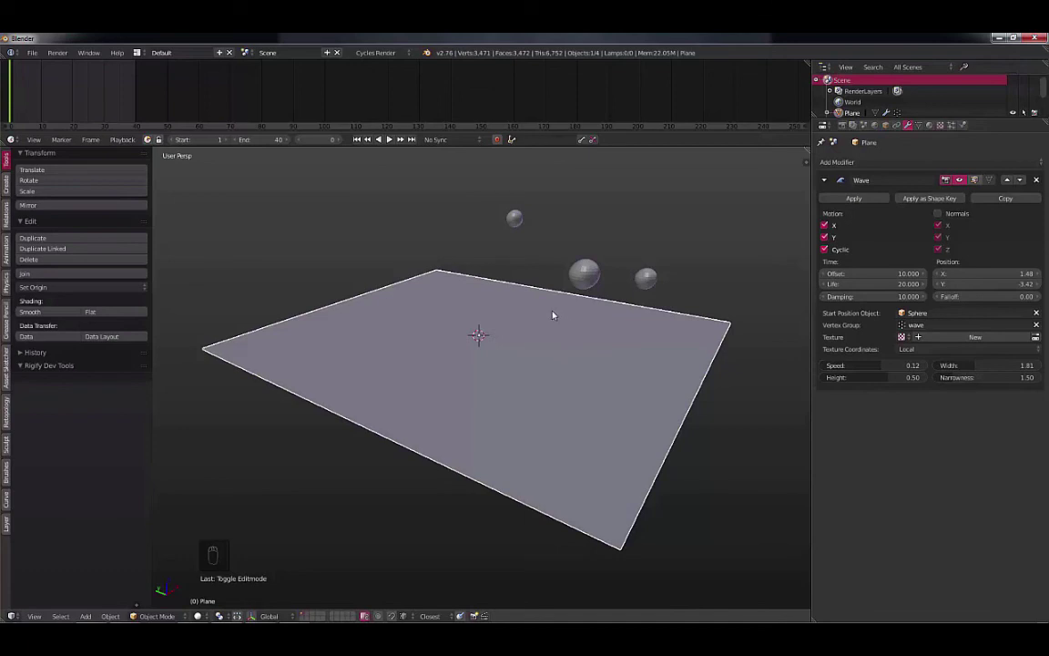
mouse_move(551, 315)
middle_mouse_down()
mouse_move(546, 307)
mouse_move(548, 319)
middle_mouse_up()
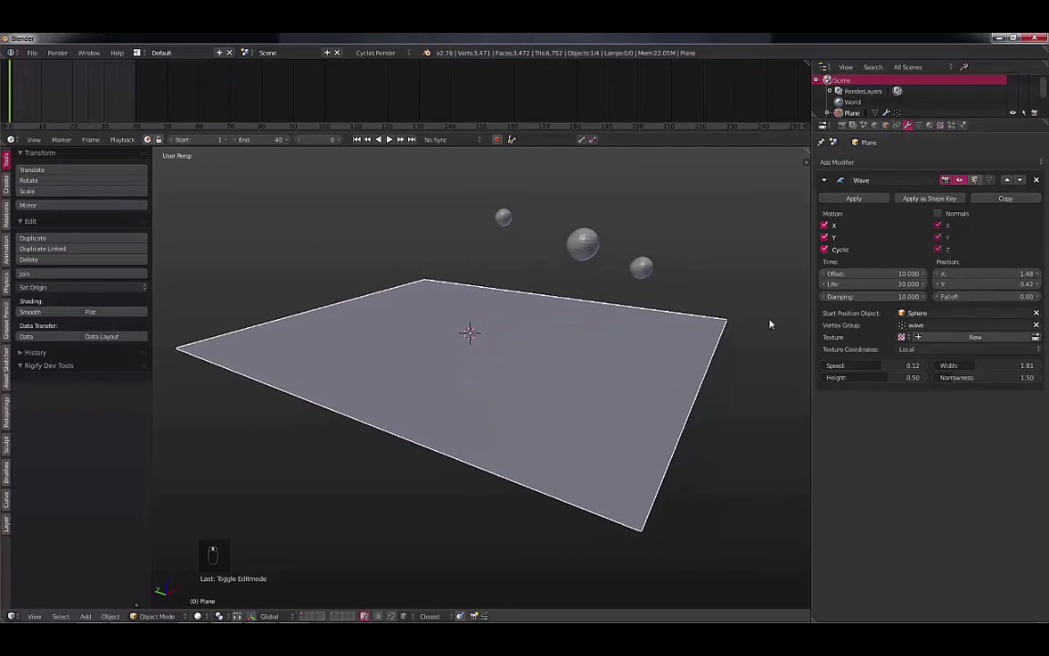